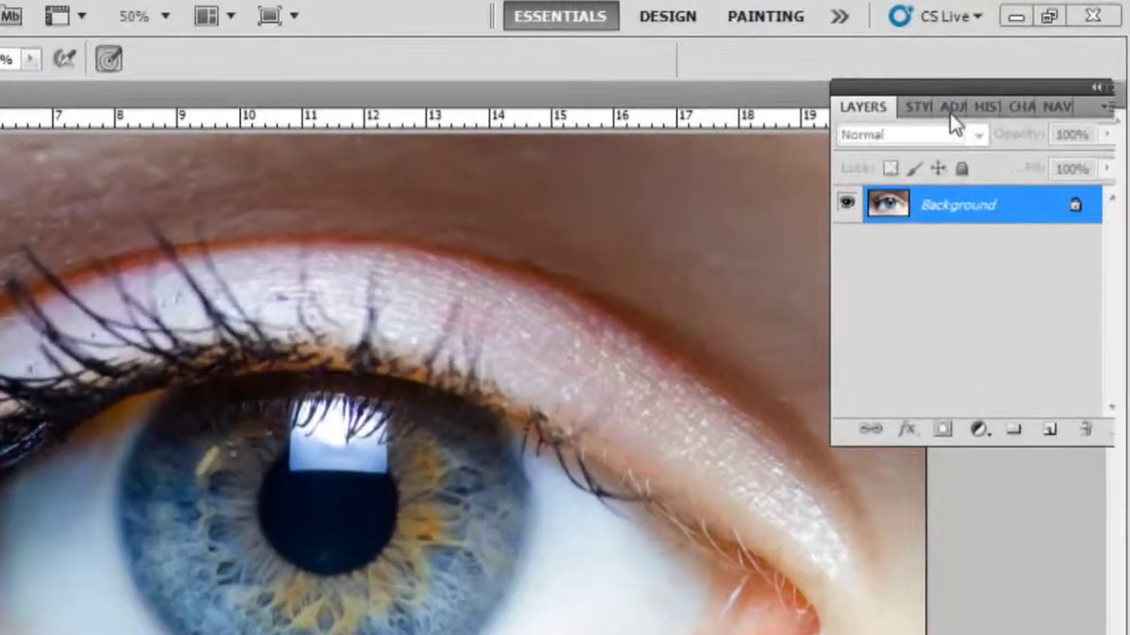
# - Add a Black & White adjustment layer to make the eye photo greyscale, then add empty Layer 1
pyautogui.click(951, 109)
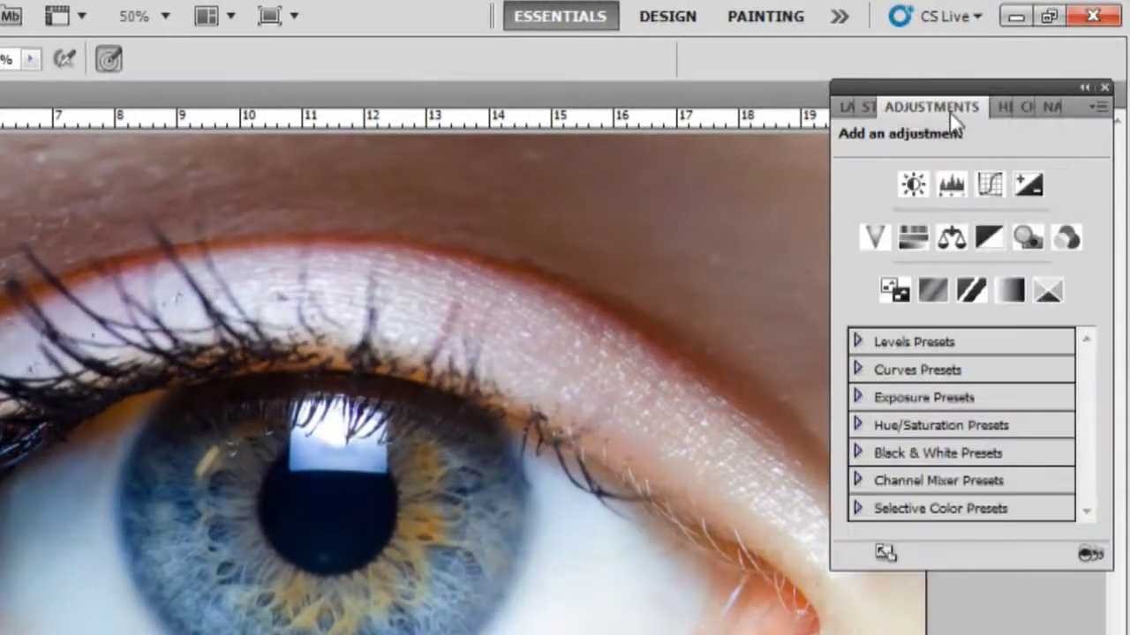
pyautogui.click(989, 244)
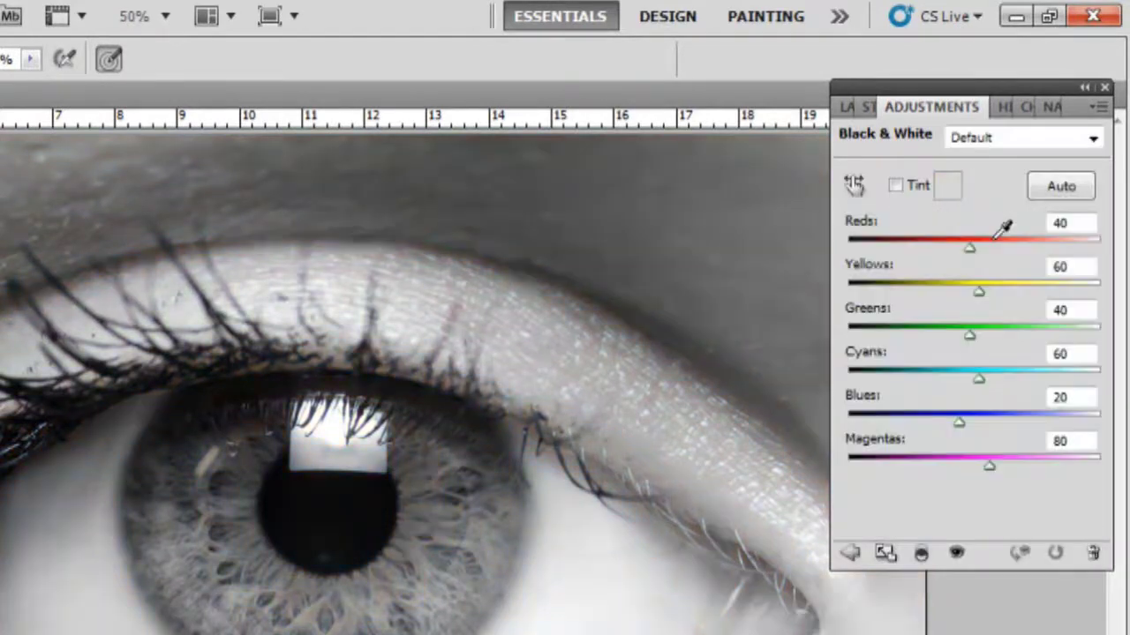
pyautogui.click(845, 108)
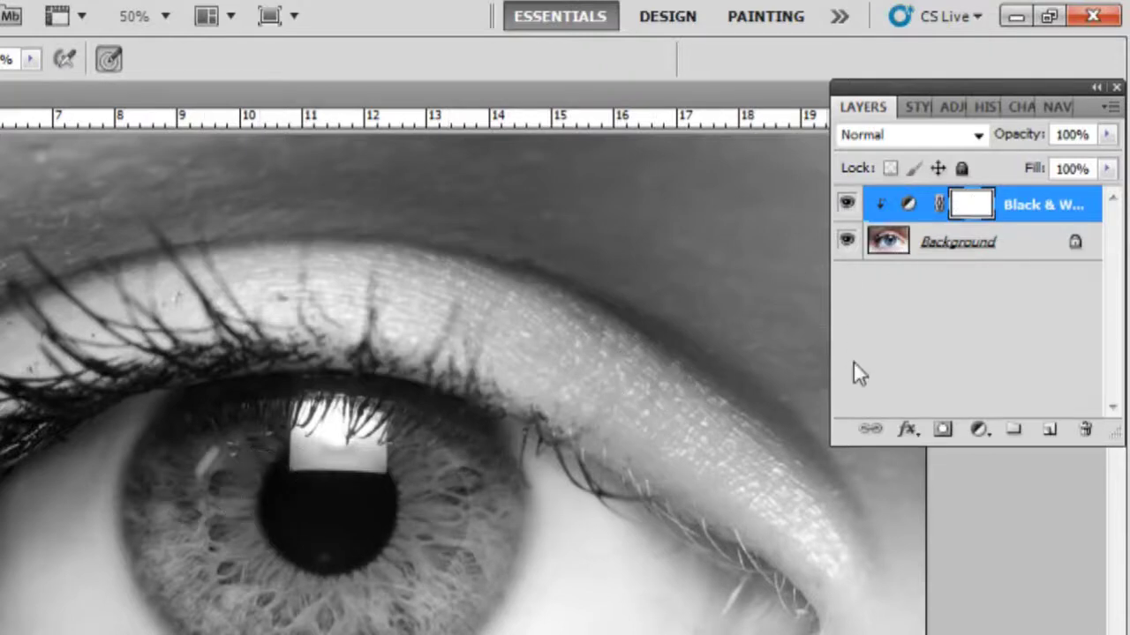
pyautogui.click(1050, 430)
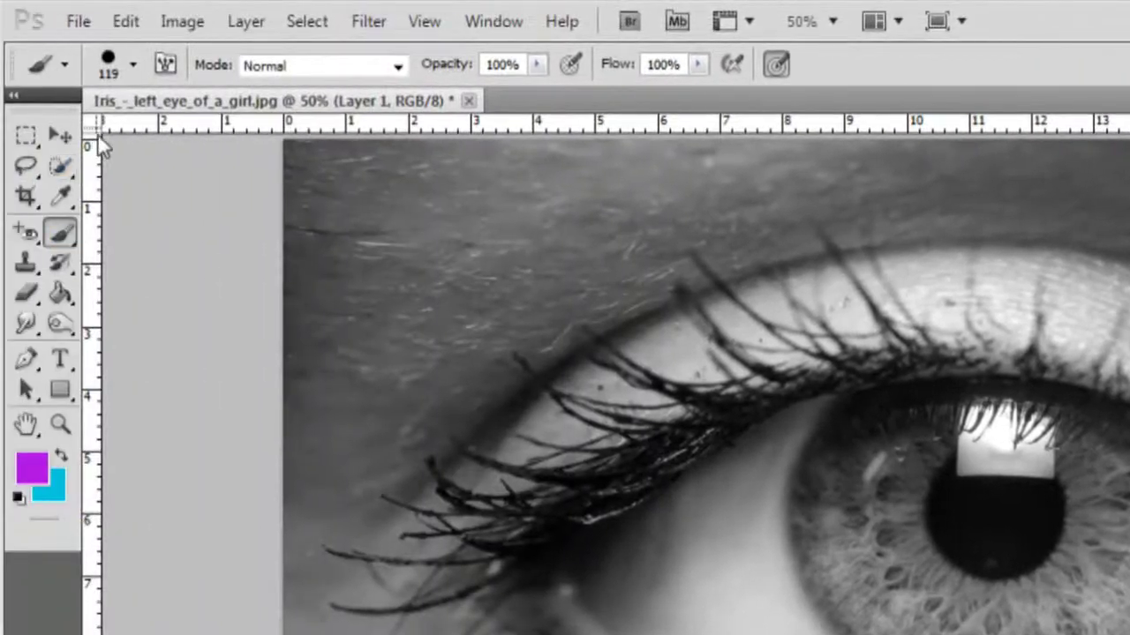
# - Change the brush size to 118 px in the brush preset picker
pyautogui.click(133, 65)
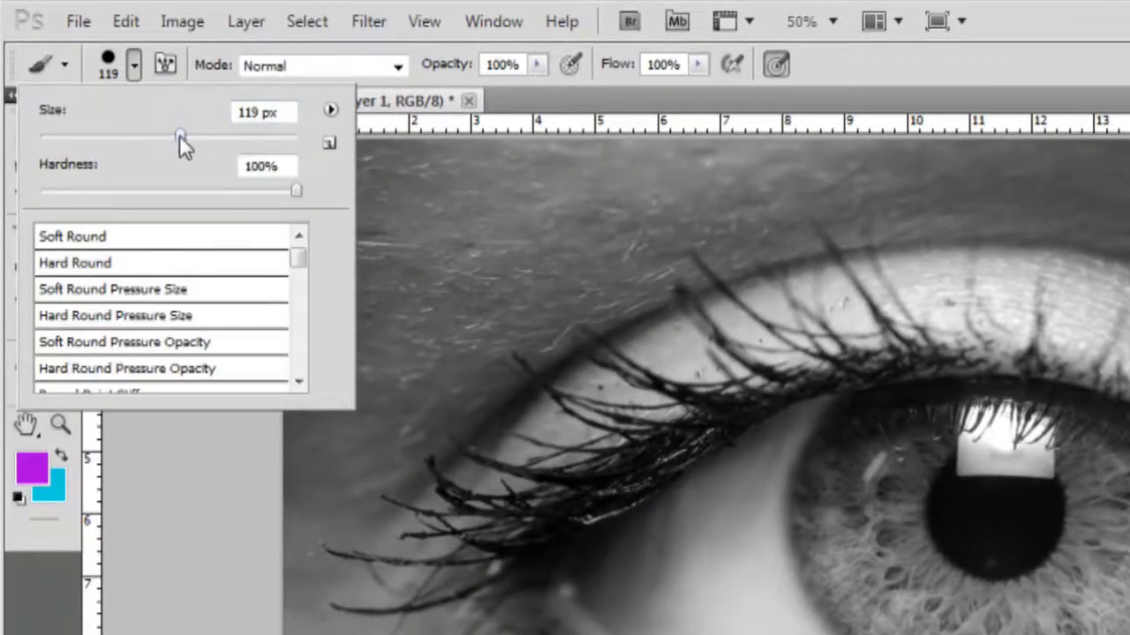
pyautogui.click(260, 113)
pyautogui.press('BackSpace')
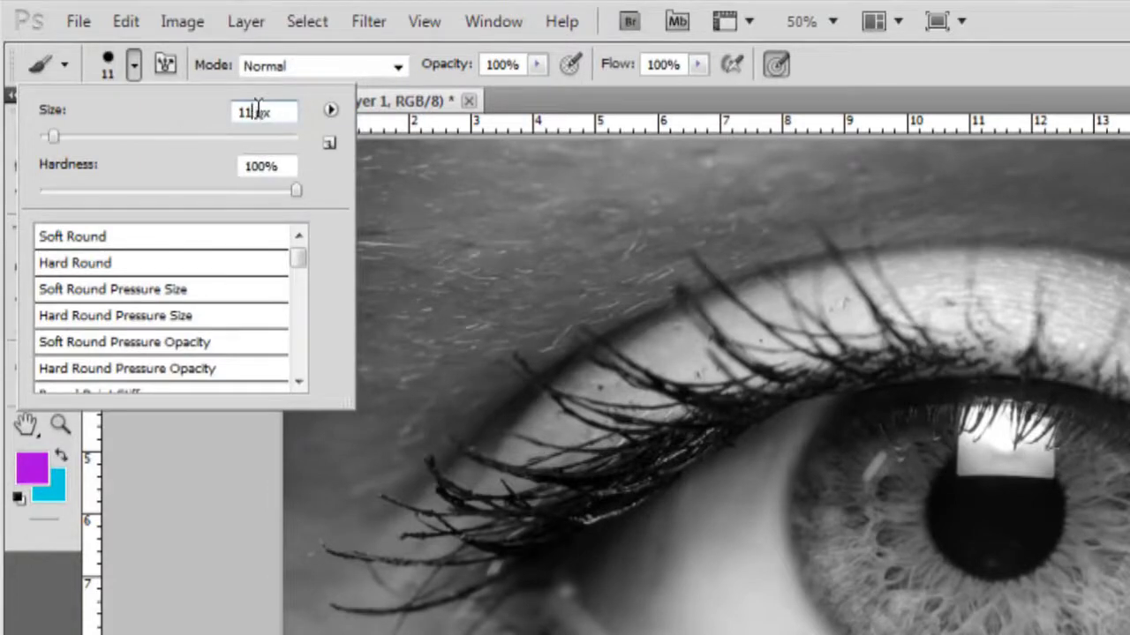
pyautogui.write('8')
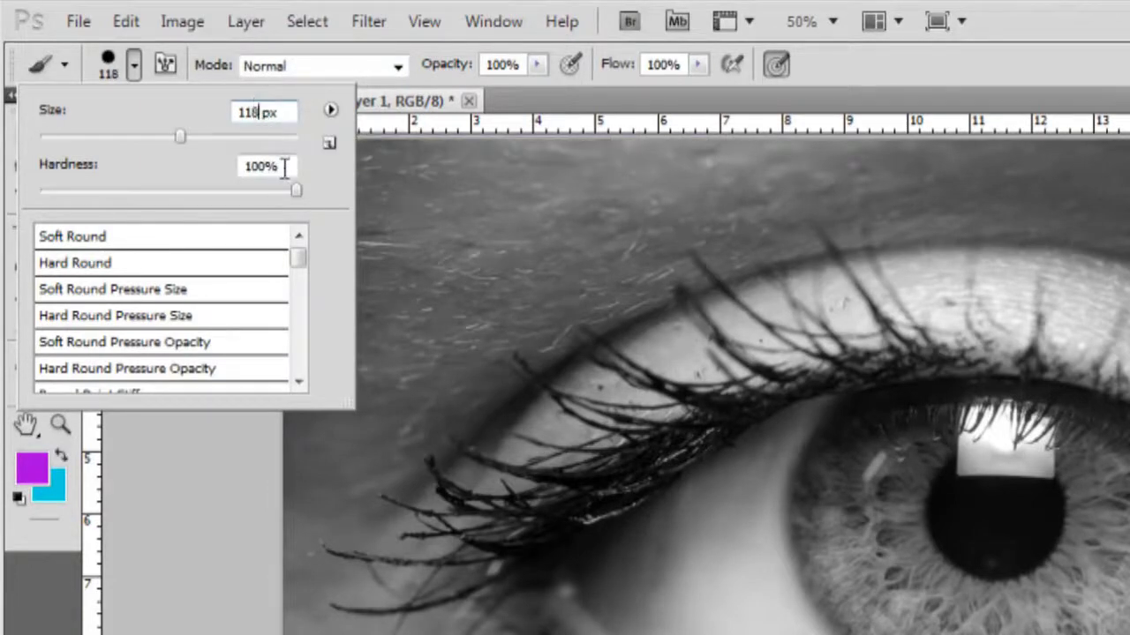
pyautogui.click(246, 448)
# - Choose a light cyan-blue foreground colour and paint a cyan blob on the iris right of the pupil
pyautogui.click(35, 471)
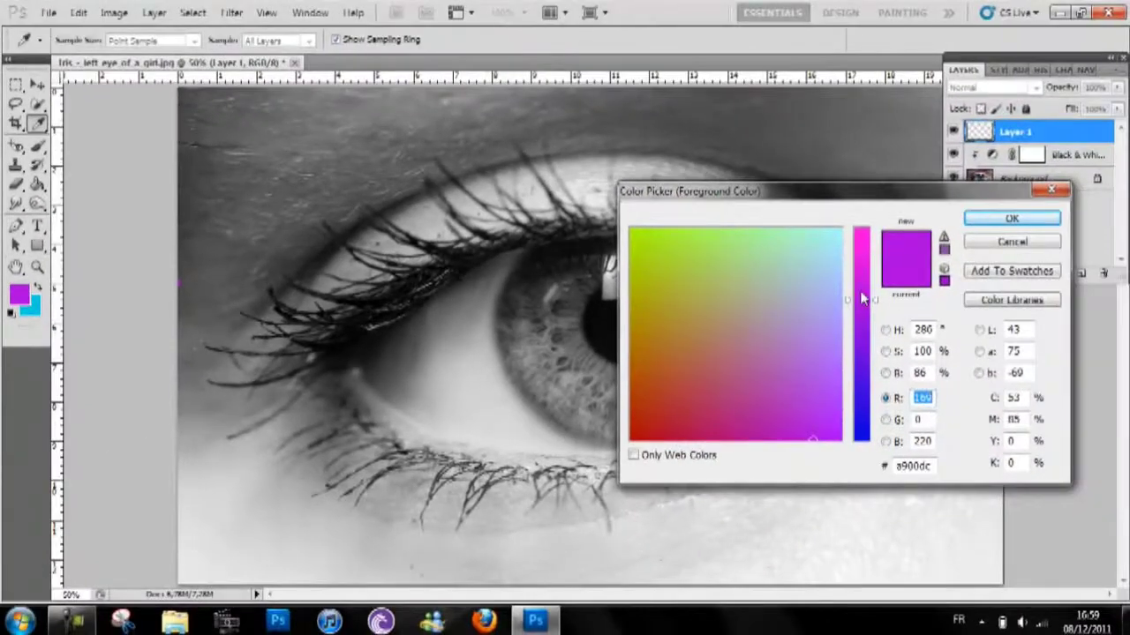
pyautogui.moveTo(863, 300); pyautogui.dragTo(869, 382)
pyautogui.moveTo(819, 295); pyautogui.dragTo(858, 207)
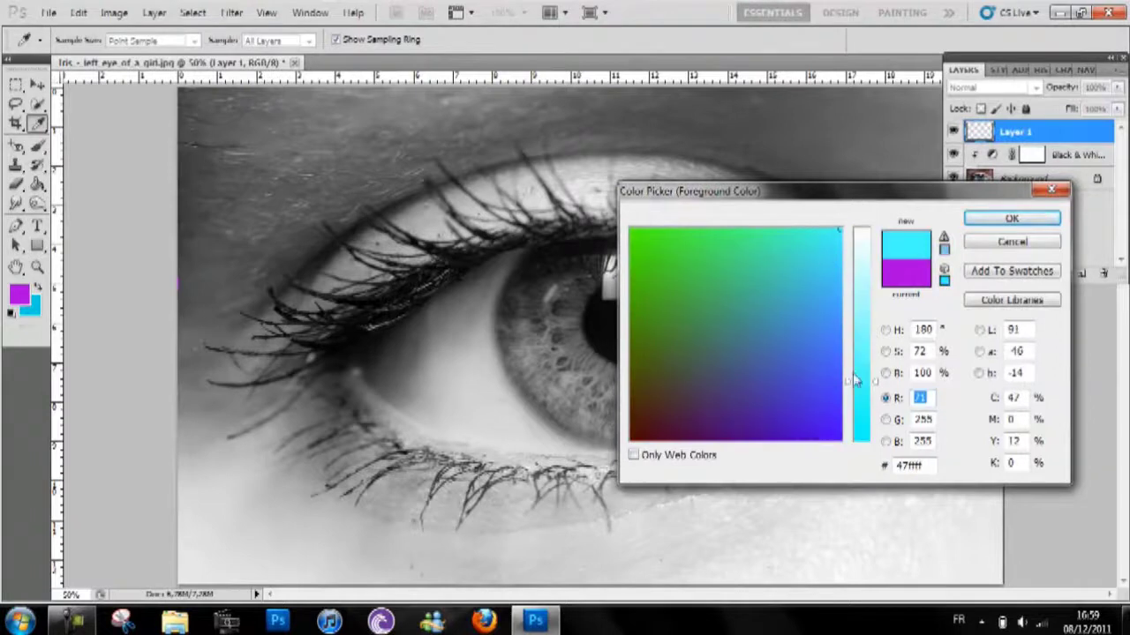
pyautogui.moveTo(856, 379); pyautogui.dragTo(874, 451)
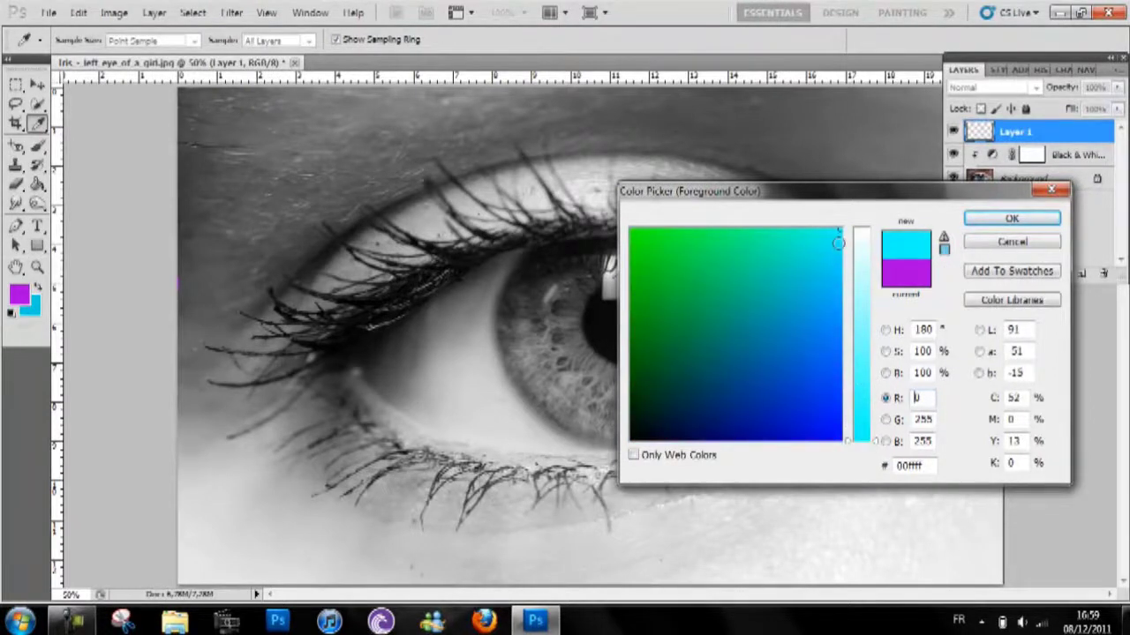
pyautogui.moveTo(838, 242)
pyautogui.mouseDown()
pyautogui.moveTo(835, 282)
pyautogui.moveTo(834, 264)
pyautogui.mouseUp()
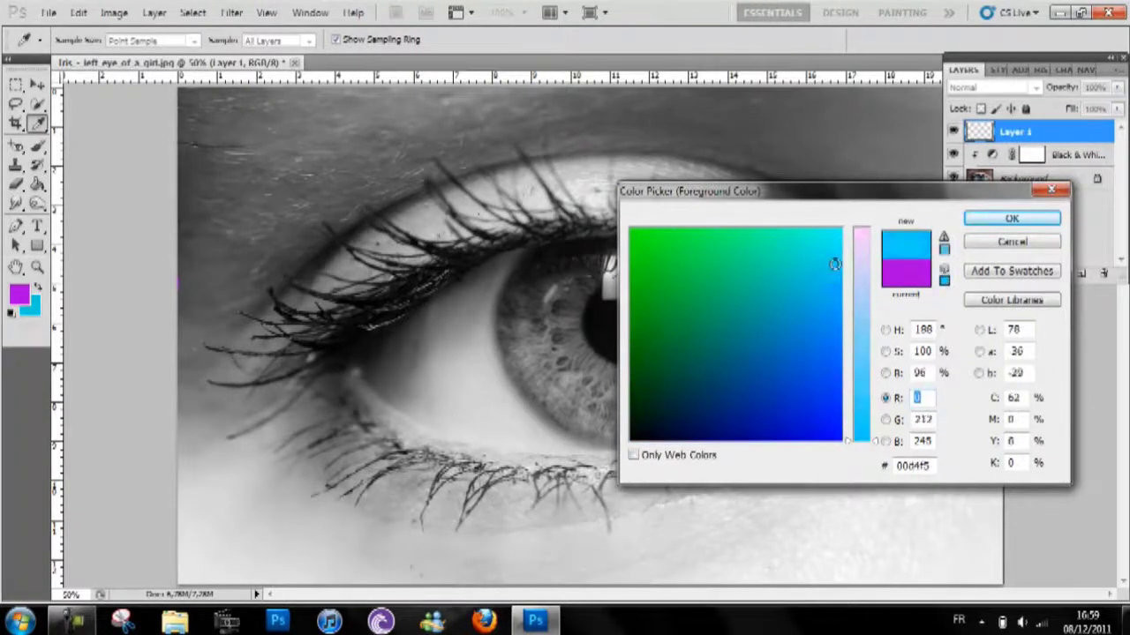
pyautogui.click(1012, 218)
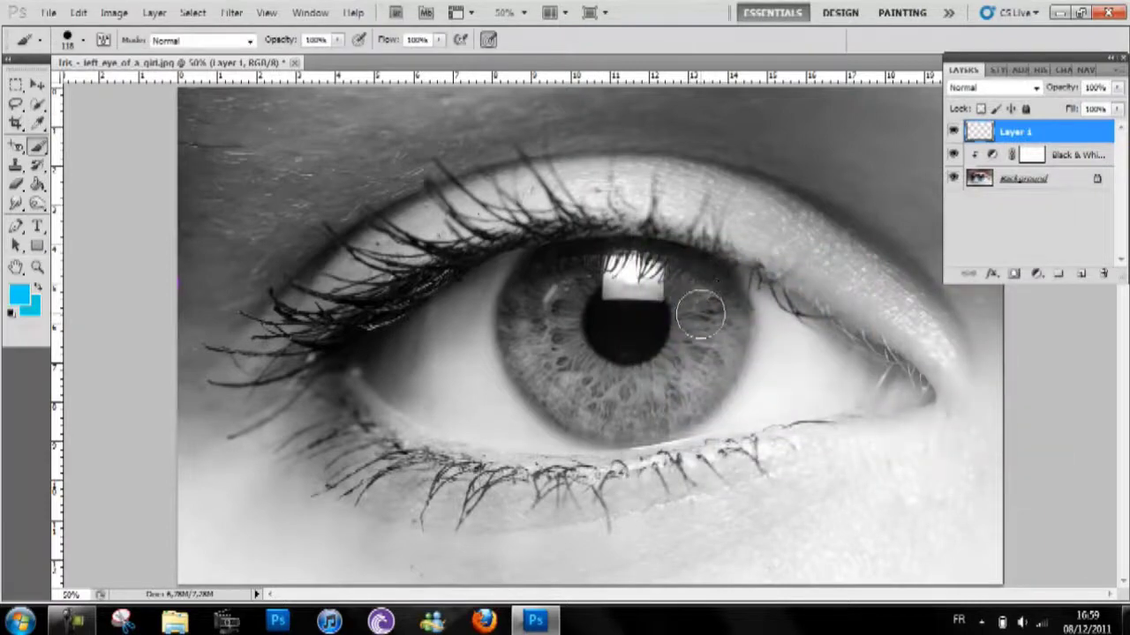
pyautogui.click(701, 314)
pyautogui.moveTo(707, 312)
pyautogui.mouseDown()
pyautogui.moveTo(729, 314)
pyautogui.moveTo(719, 338)
pyautogui.moveTo(700, 331)
pyautogui.mouseUp()
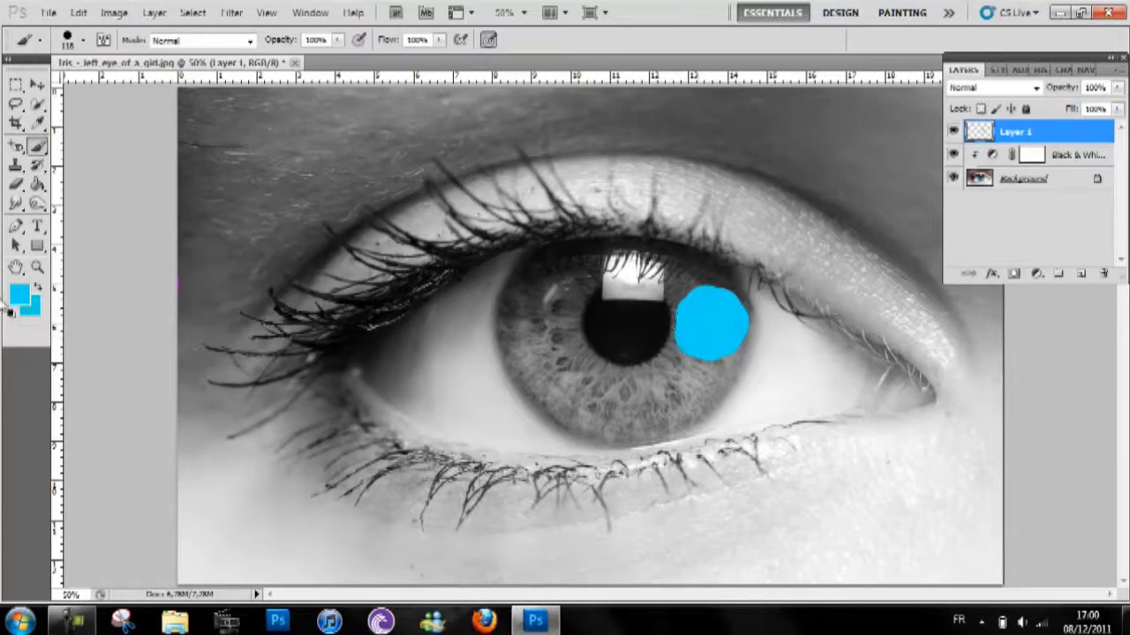
# - Switch to pure green and paint a green blob below the cyan one
pyautogui.click(18, 297)
pyautogui.click(632, 231)
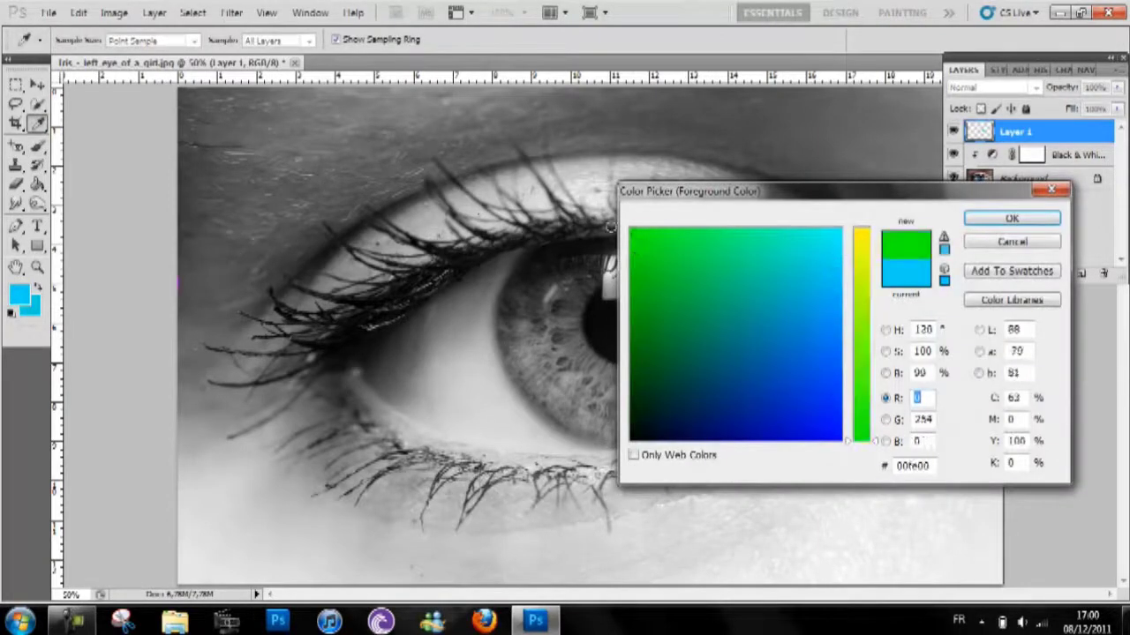
pyautogui.click(1012, 221)
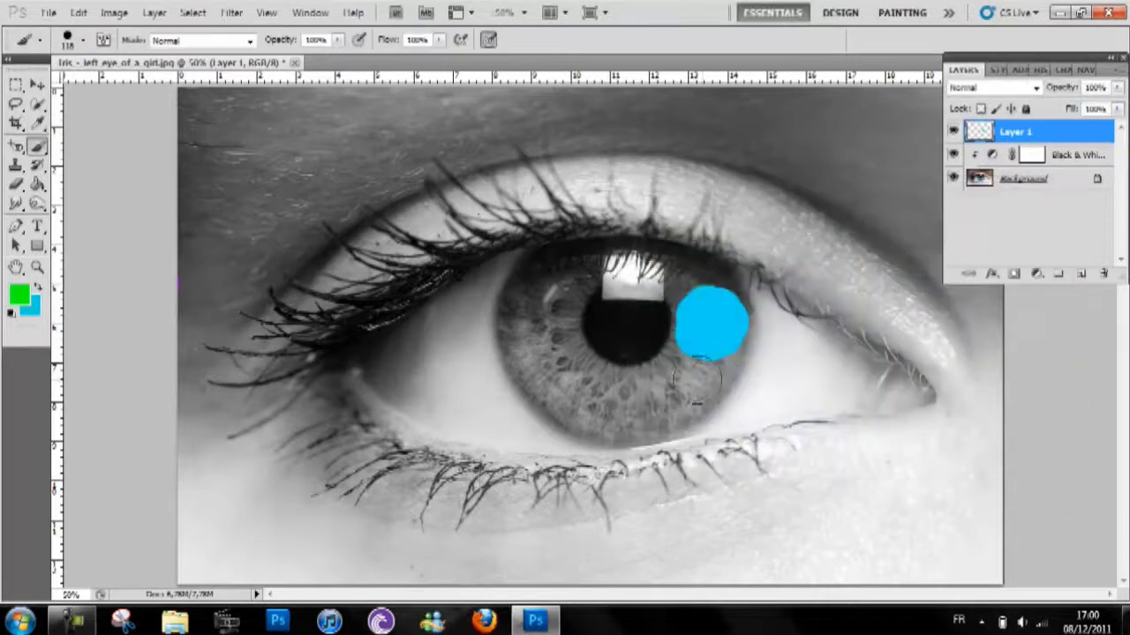
pyautogui.moveTo(679, 377)
pyautogui.mouseDown()
pyautogui.moveTo(685, 360)
pyautogui.moveTo(697, 372)
pyautogui.moveTo(683, 389)
pyautogui.moveTo(693, 401)
pyautogui.moveTo(662, 399)
pyautogui.moveTo(675, 381)
pyautogui.mouseUp()
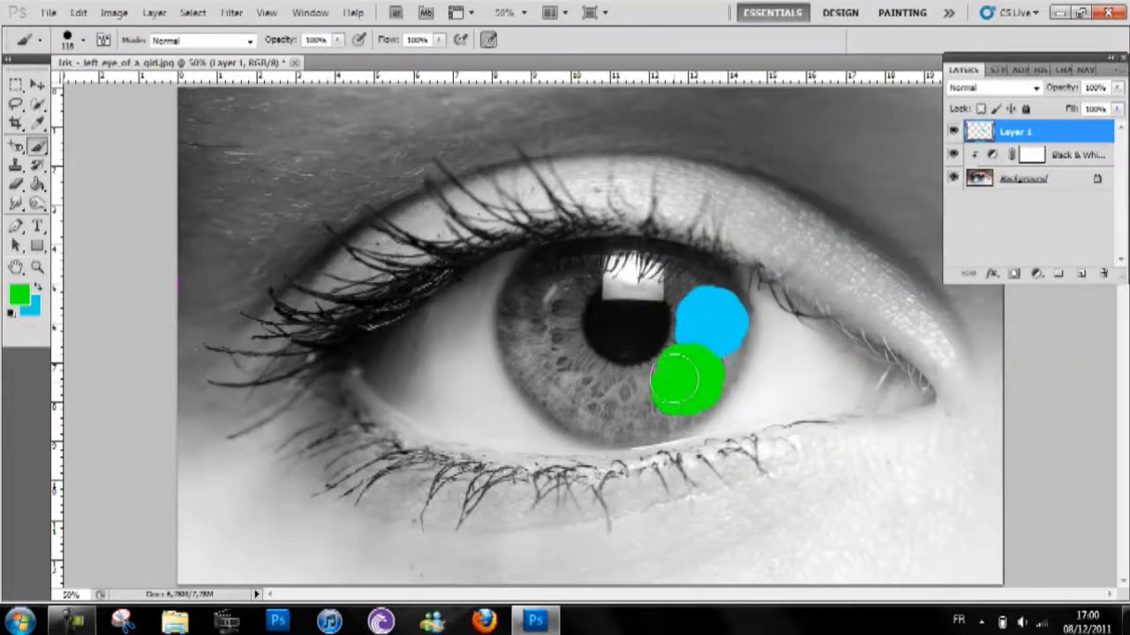
# - Paint a yellow blob left of the green one, undoing and repainting it once
pyautogui.click(25, 303)
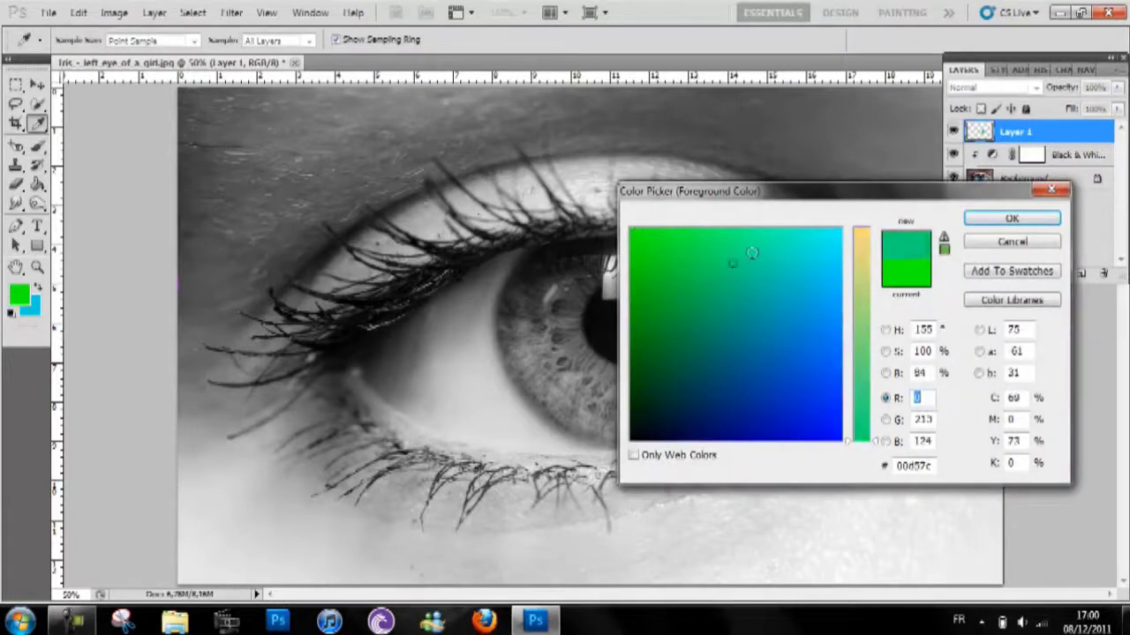
pyautogui.click(863, 240)
pyautogui.click(1041, 219)
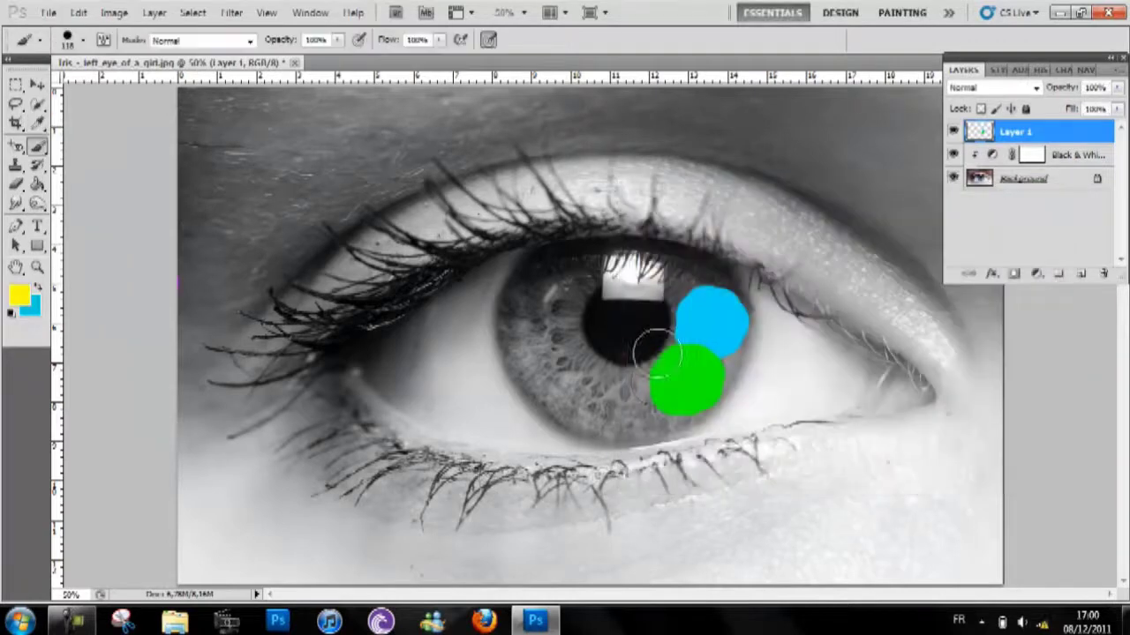
pyautogui.moveTo(625, 394)
pyautogui.mouseDown()
pyautogui.moveTo(649, 382)
pyautogui.moveTo(658, 401)
pyautogui.mouseUp()
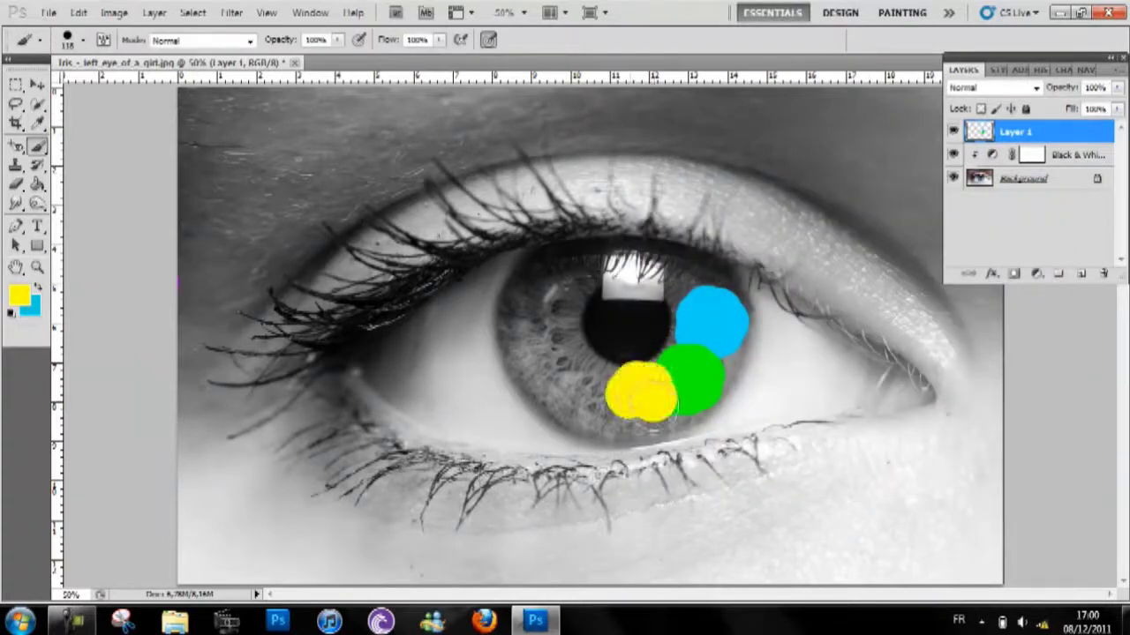
pyautogui.click(78, 12)
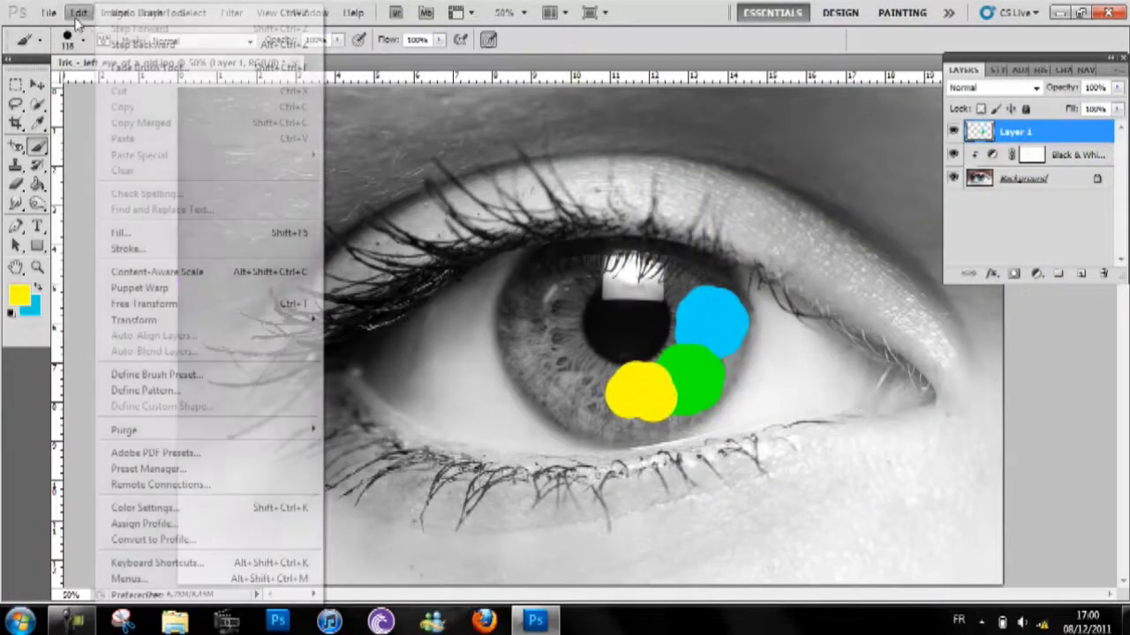
pyautogui.click(109, 46)
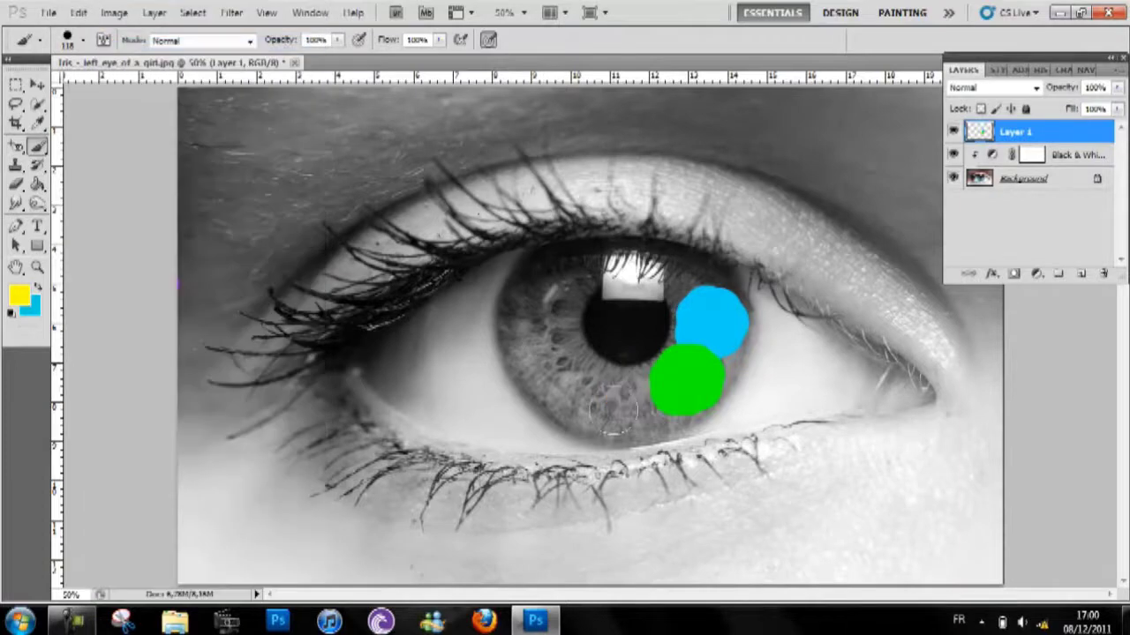
pyautogui.moveTo(616, 395)
pyautogui.mouseDown()
pyautogui.moveTo(648, 397)
pyautogui.moveTo(643, 413)
pyautogui.moveTo(614, 406)
pyautogui.moveTo(653, 392)
pyautogui.moveTo(629, 416)
pyautogui.mouseUp()
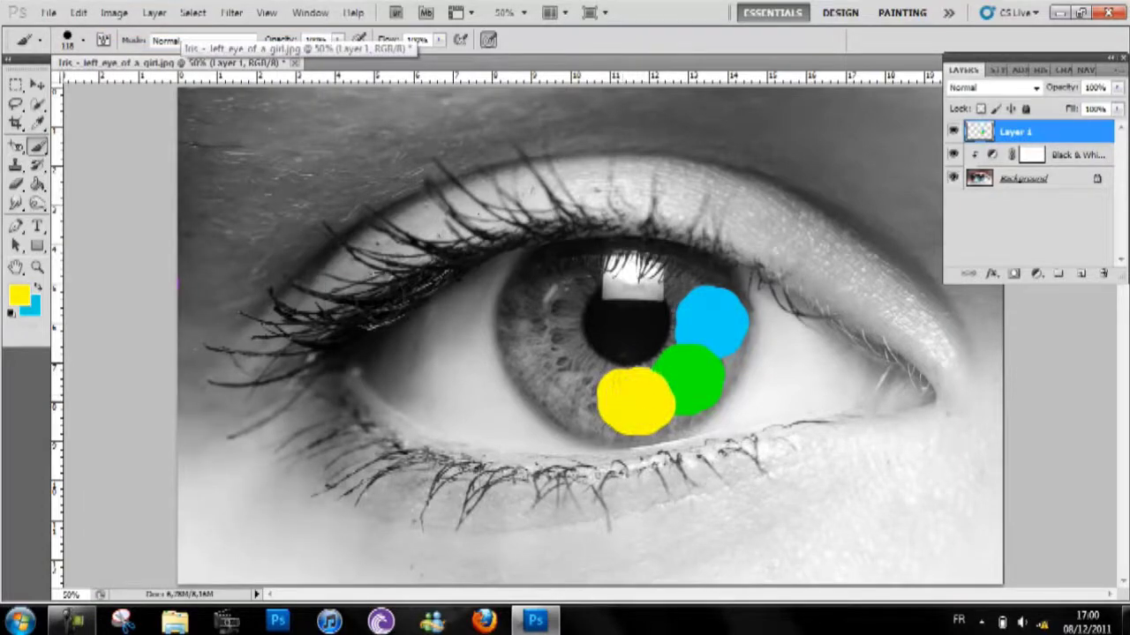
pyautogui.click(18, 296)
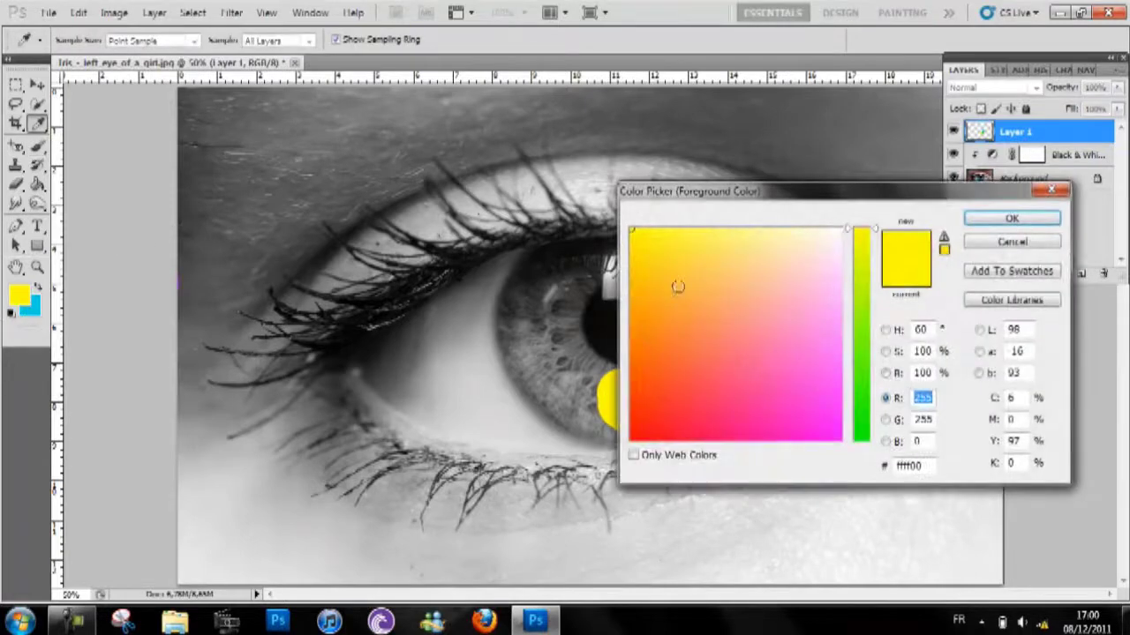
# - Shift the colour to orange and paint a large orange blob left of the yellow
pyautogui.moveTo(647, 253)
pyautogui.mouseDown()
pyautogui.moveTo(636, 338)
pyautogui.moveTo(644, 329)
pyautogui.mouseUp()
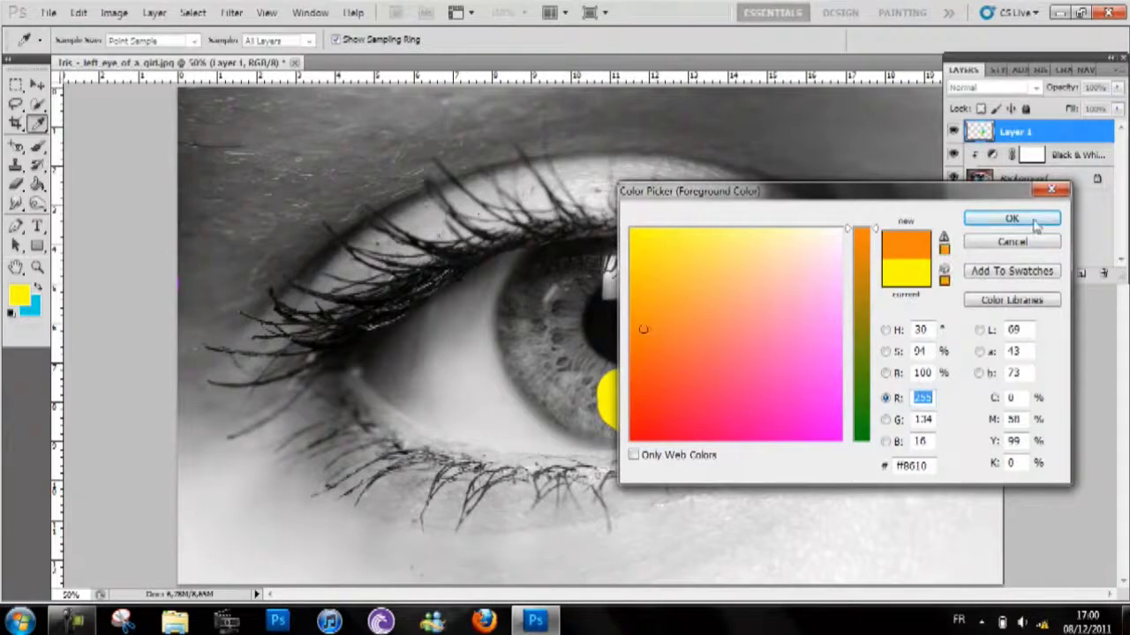
pyautogui.click(1011, 218)
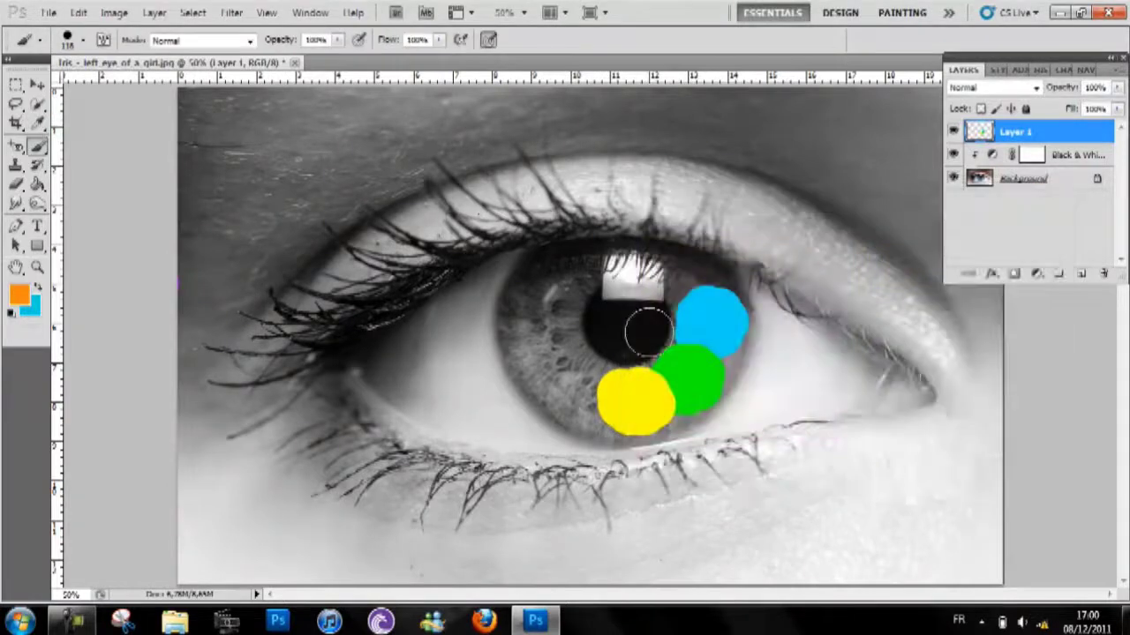
pyautogui.click(578, 372)
pyautogui.moveTo(578, 372)
pyautogui.mouseDown()
pyautogui.moveTo(587, 405)
pyautogui.moveTo(552, 388)
pyautogui.moveTo(572, 357)
pyautogui.moveTo(587, 397)
pyautogui.mouseUp()
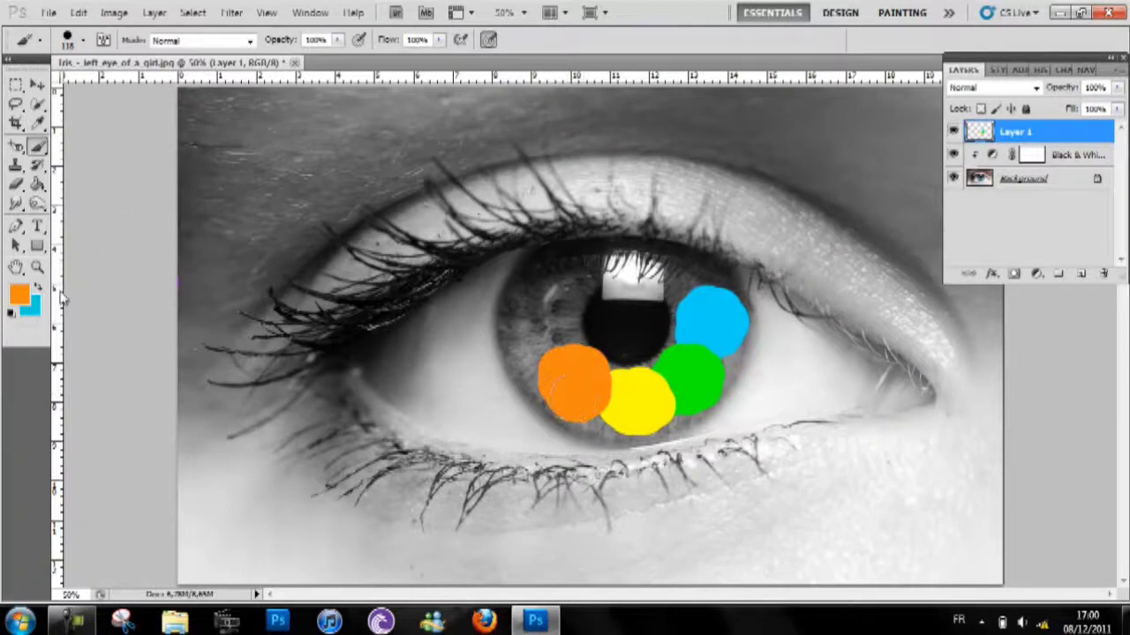
# - Set the colour to pure red (green and blue 0) and paint a red blob above the orange
pyautogui.click(21, 297)
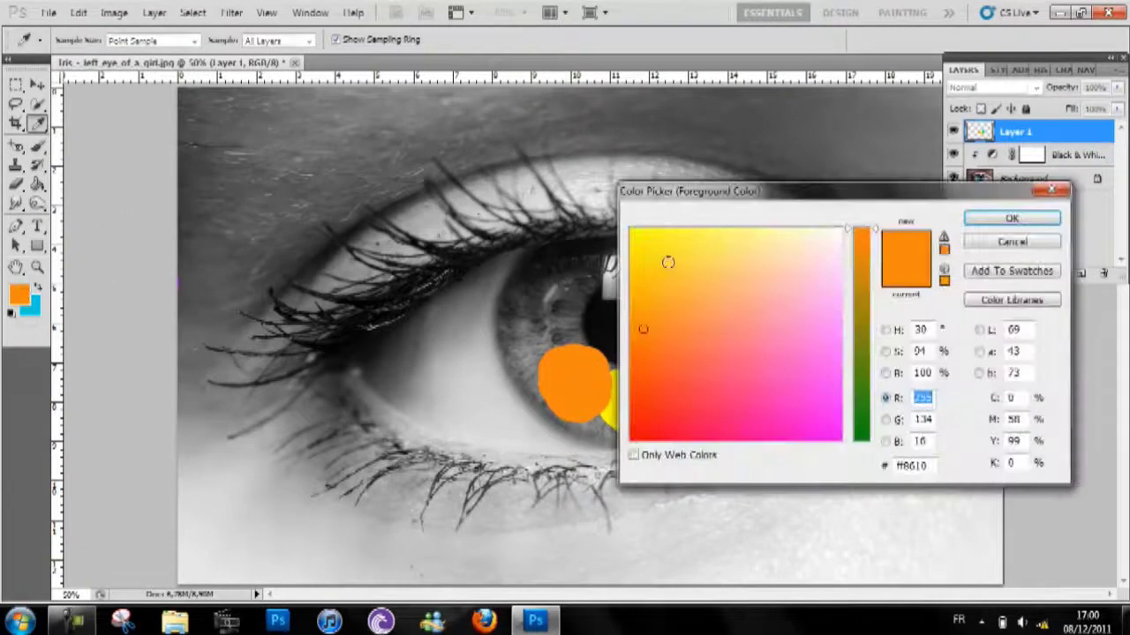
pyautogui.press('Tab')
pyautogui.write('0')
pyautogui.press('Tab')
pyautogui.write('0')
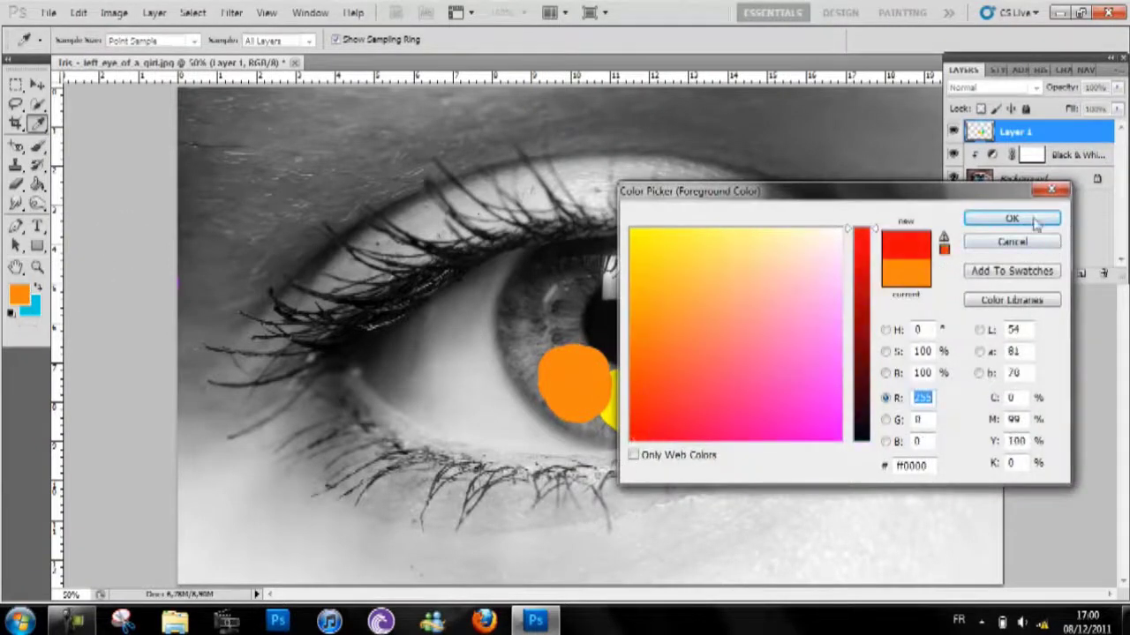
pyautogui.click(1012, 219)
pyautogui.moveTo(533, 346)
pyautogui.mouseDown()
pyautogui.moveTo(557, 336)
pyautogui.moveTo(549, 321)
pyautogui.moveTo(533, 321)
pyautogui.moveTo(528, 342)
pyautogui.mouseUp()
# - Shift the colour to pink and paint a pink dab on the iris's upper left
pyautogui.click(18, 296)
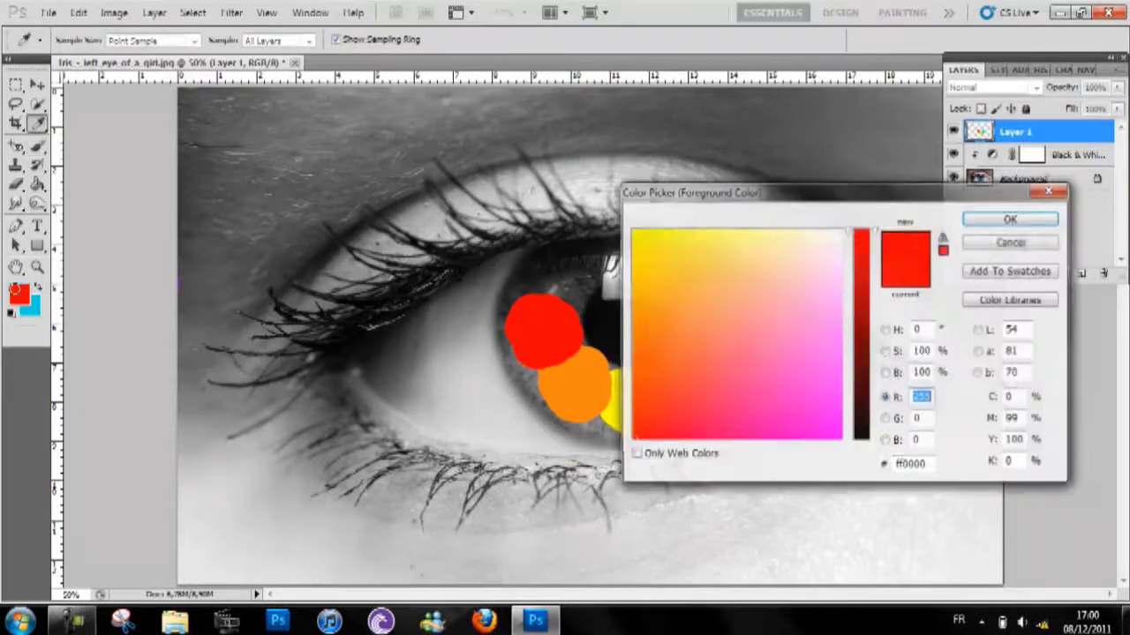
pyautogui.moveTo(723, 323); pyautogui.dragTo(713, 450)
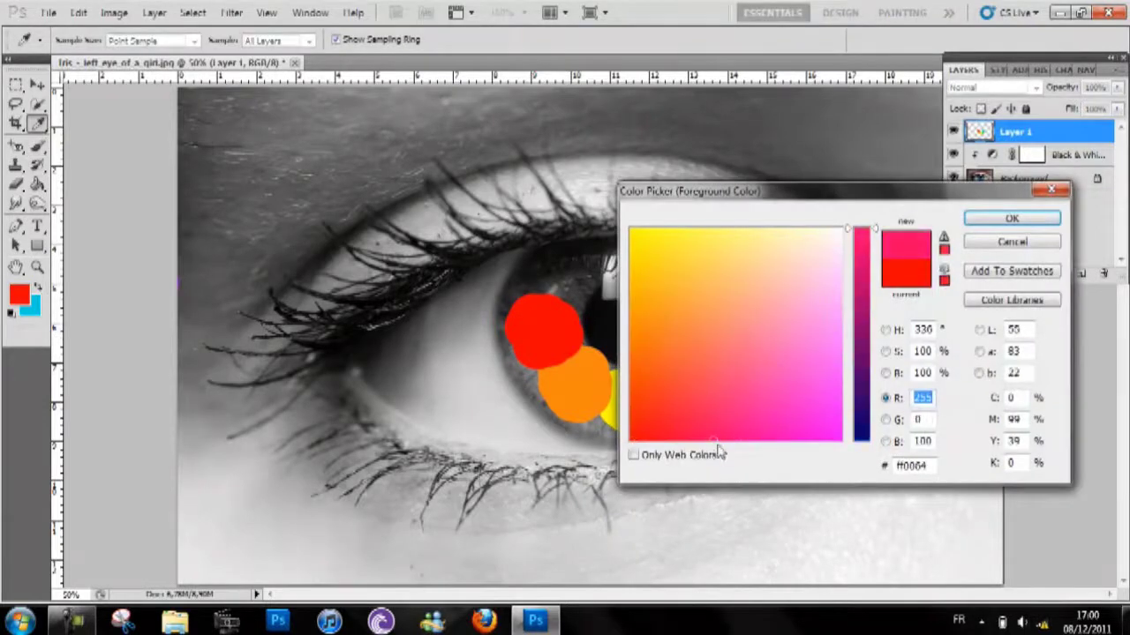
pyautogui.click(993, 218)
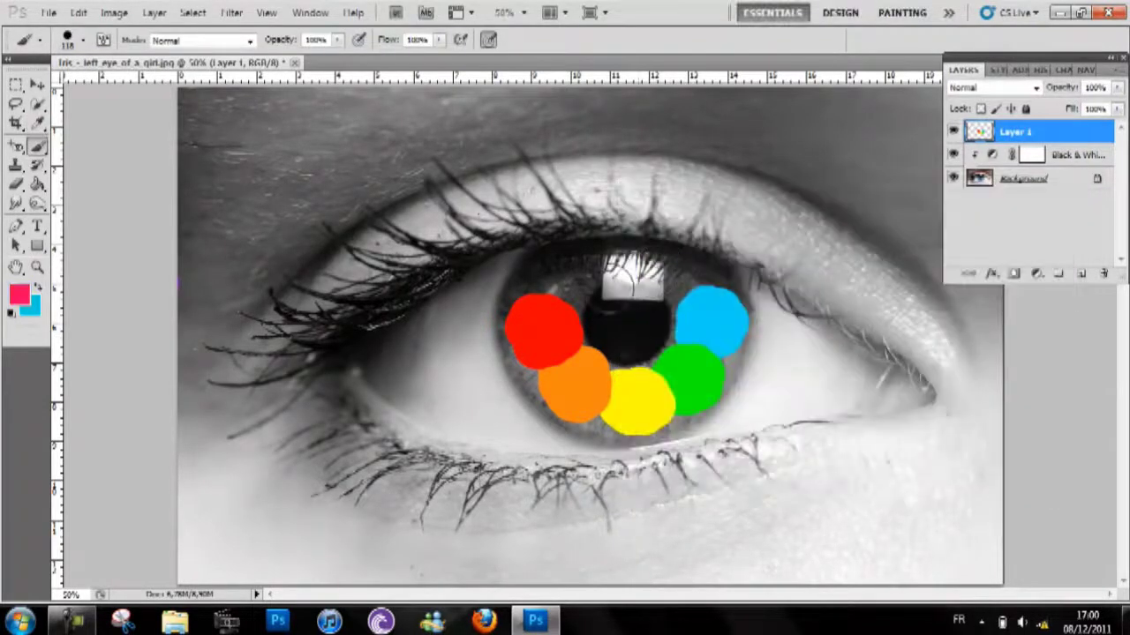
pyautogui.moveTo(562, 281)
pyautogui.mouseDown()
pyautogui.moveTo(550, 281)
pyautogui.moveTo(562, 279)
pyautogui.moveTo(556, 270)
pyautogui.moveTo(559, 288)
pyautogui.mouseUp()
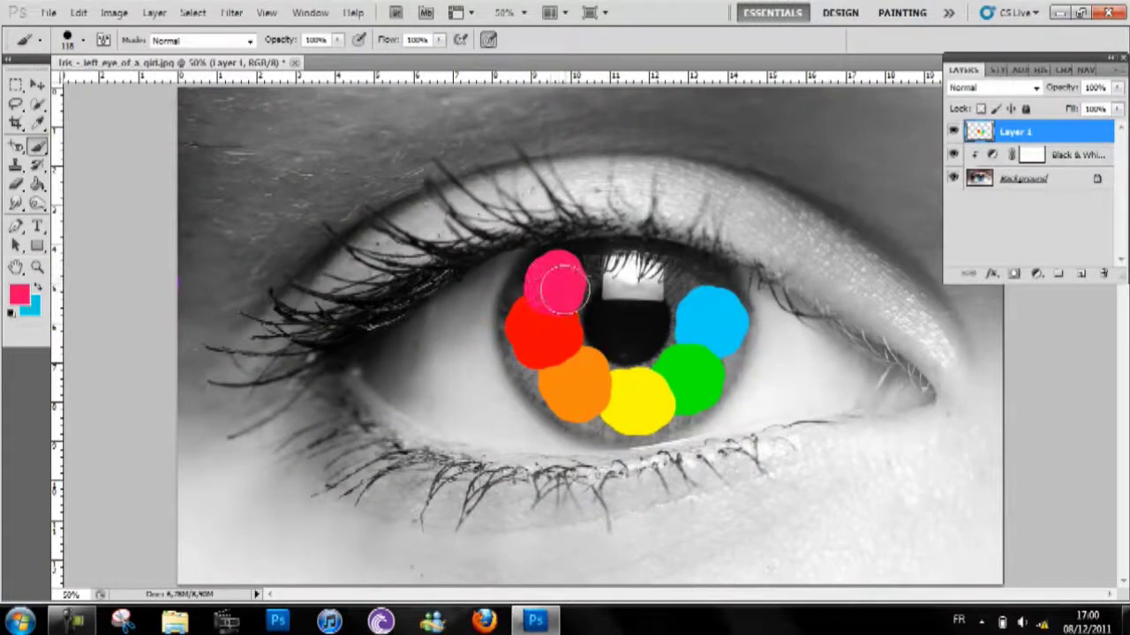
# - Set the foreground colour to purple (ab10eb) and return to the Brush tool
pyautogui.click(21, 295)
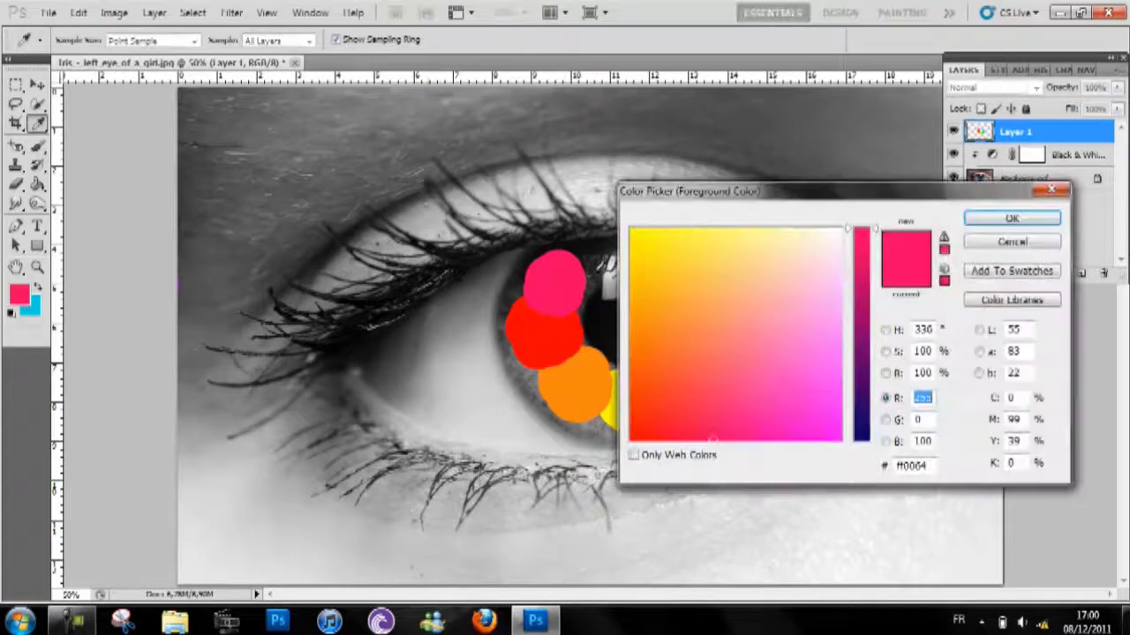
pyautogui.click(79, 623)
pyautogui.click(1062, 529)
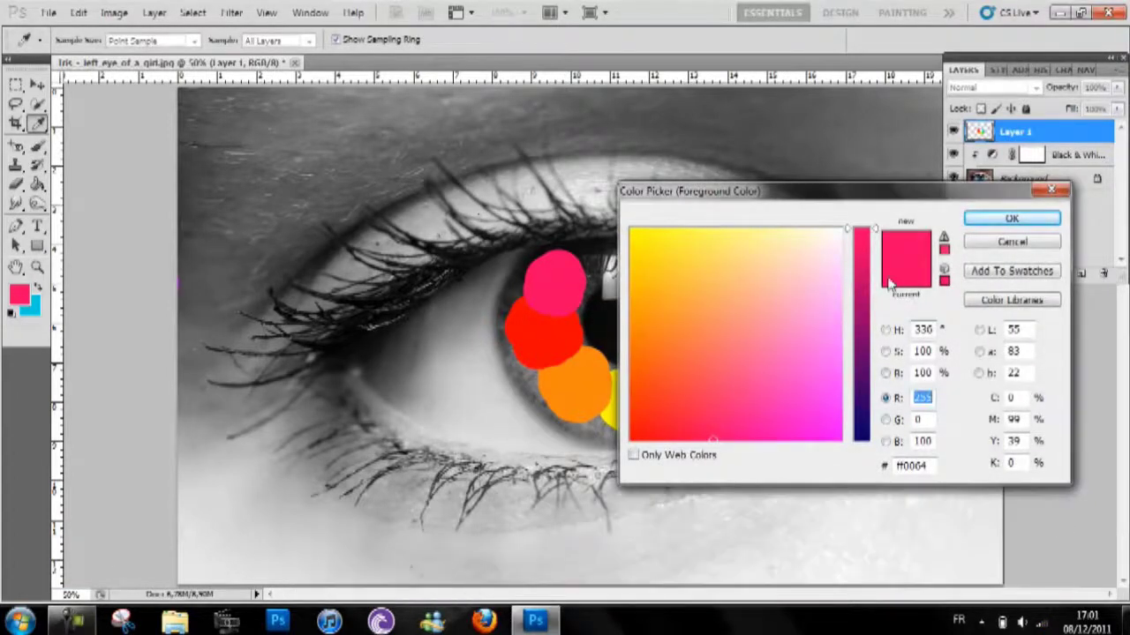
pyautogui.moveTo(864, 255); pyautogui.dragTo(857, 309)
pyautogui.moveTo(714, 419); pyautogui.dragTo(824, 428)
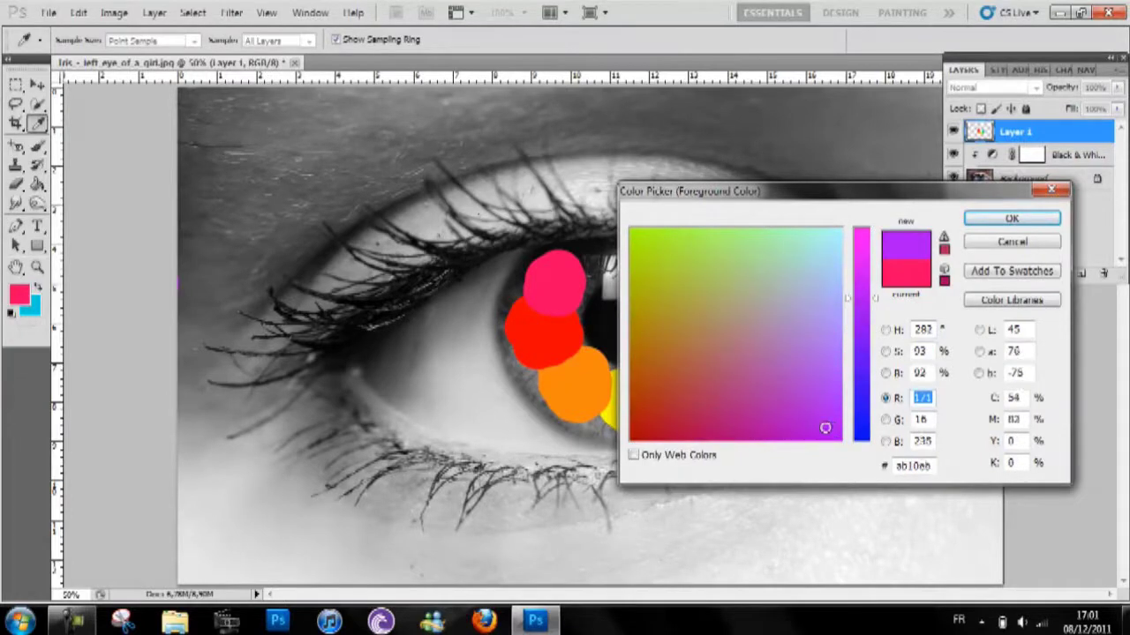
pyautogui.click(988, 225)
pyautogui.press('b')
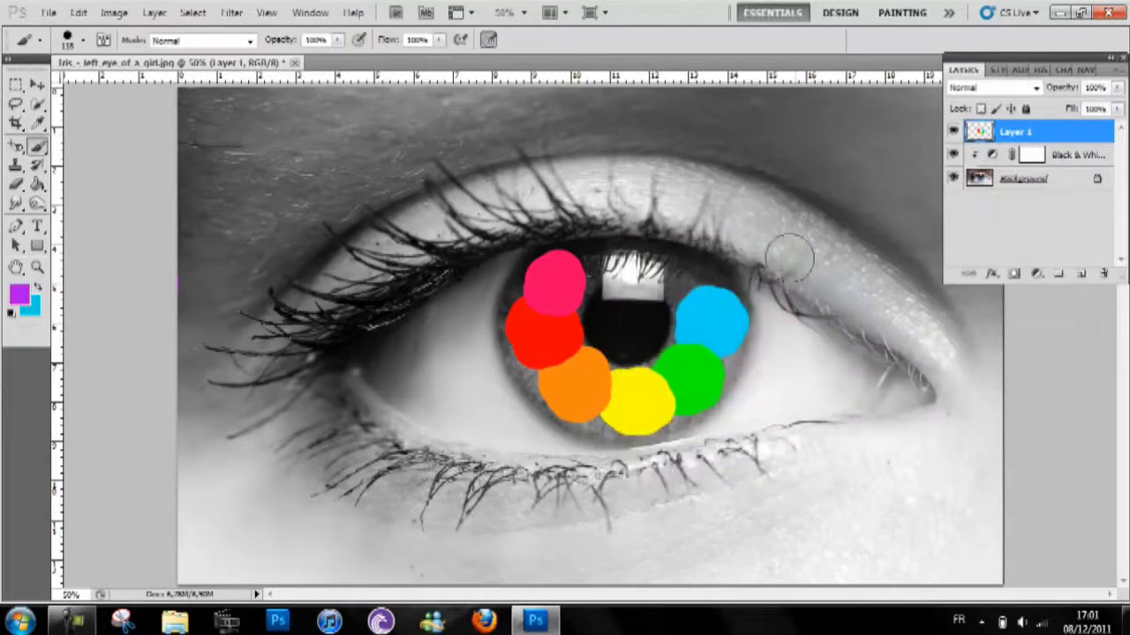
# - Shrink the brush to 52 px and paint two purple dabs across the top of the iris
pyautogui.click(83, 44)
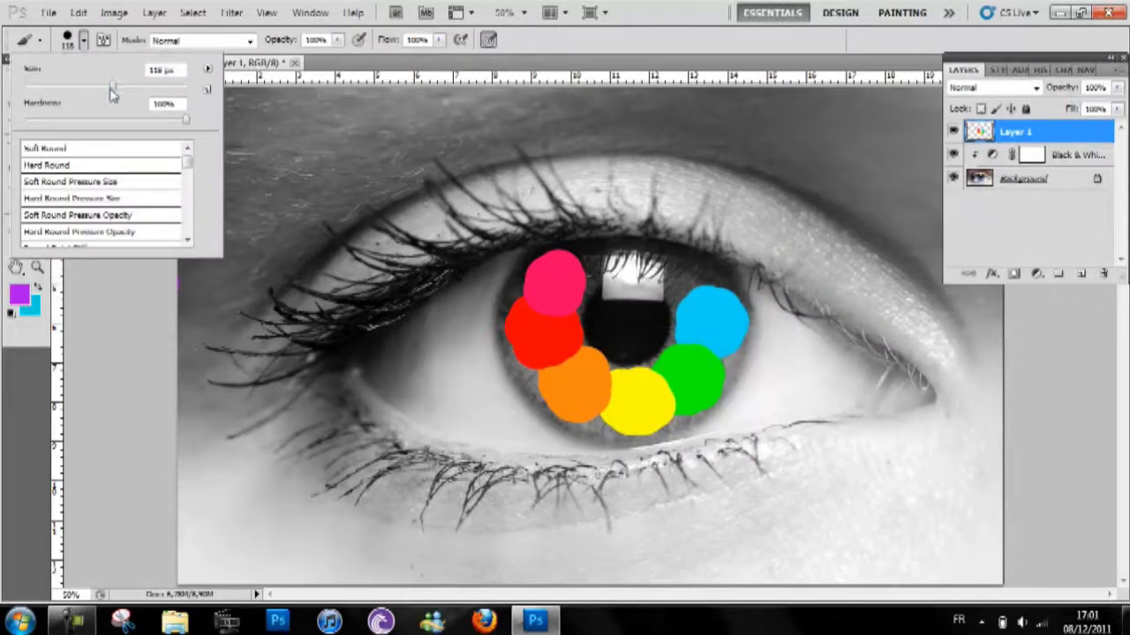
pyautogui.moveTo(112, 89); pyautogui.dragTo(64, 88)
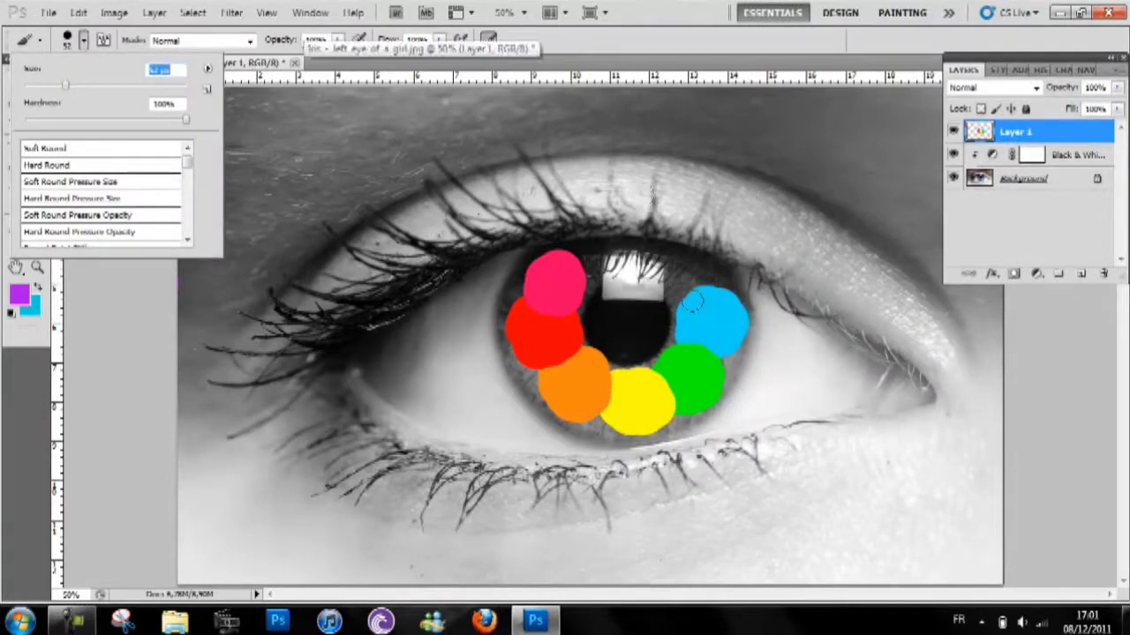
pyautogui.moveTo(684, 296)
pyautogui.mouseDown()
pyautogui.moveTo(719, 287)
pyautogui.moveTo(677, 271)
pyautogui.mouseUp()
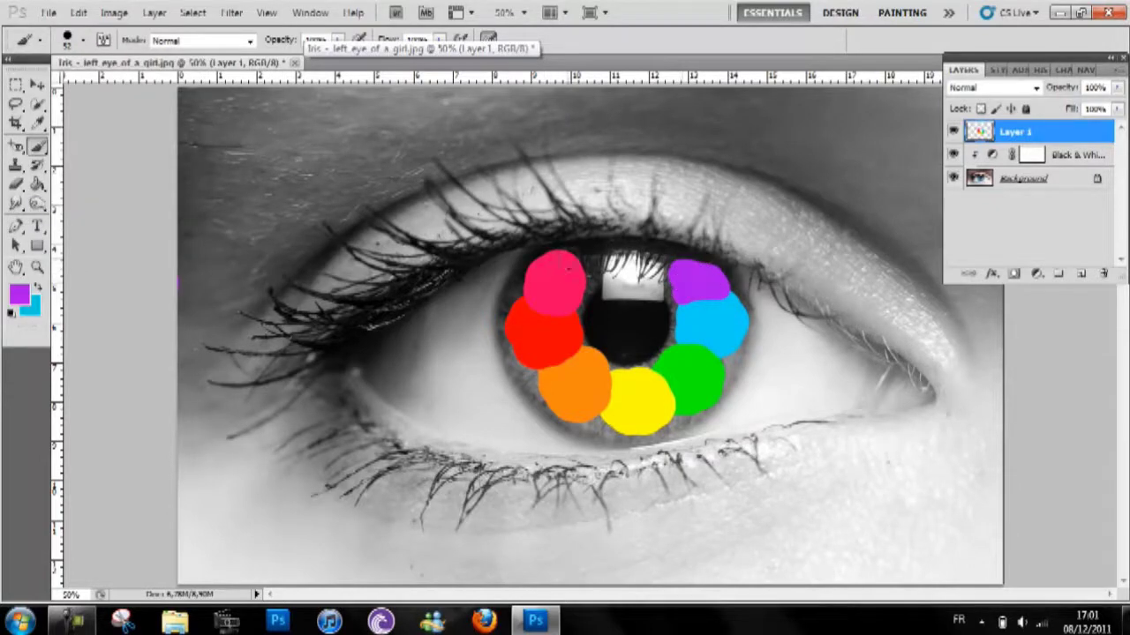
pyautogui.moveTo(572, 258)
pyautogui.mouseDown()
pyautogui.moveTo(591, 278)
pyautogui.moveTo(573, 263)
pyautogui.mouseUp()
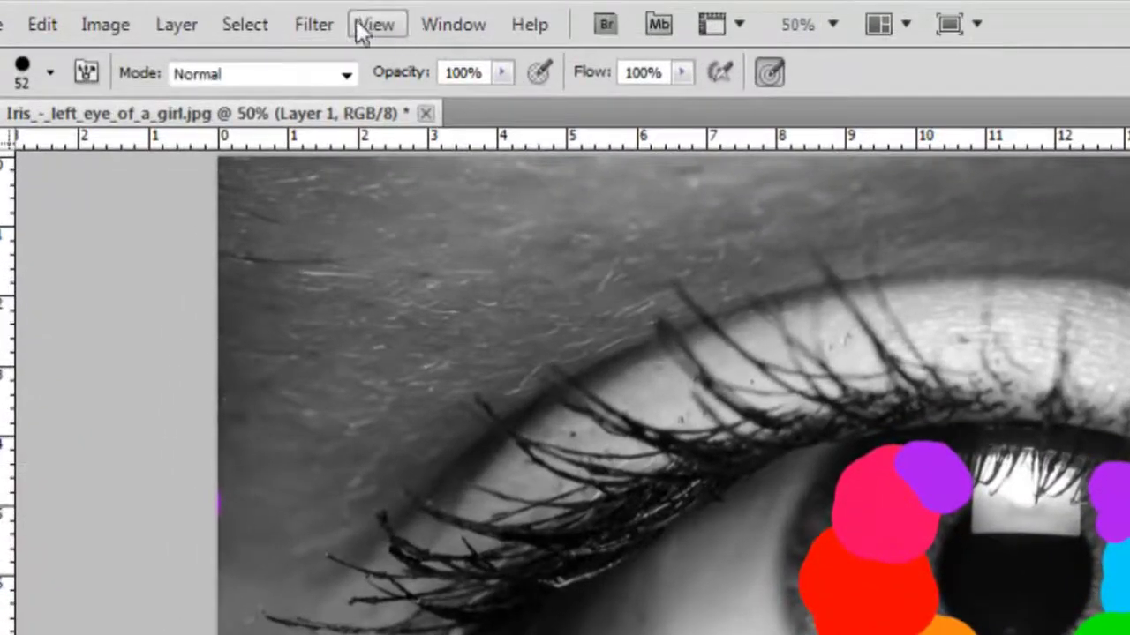
# - Apply a 42-pixel Gaussian Blur to Layer 1's rainbow dabs
pyautogui.click(232, 12)
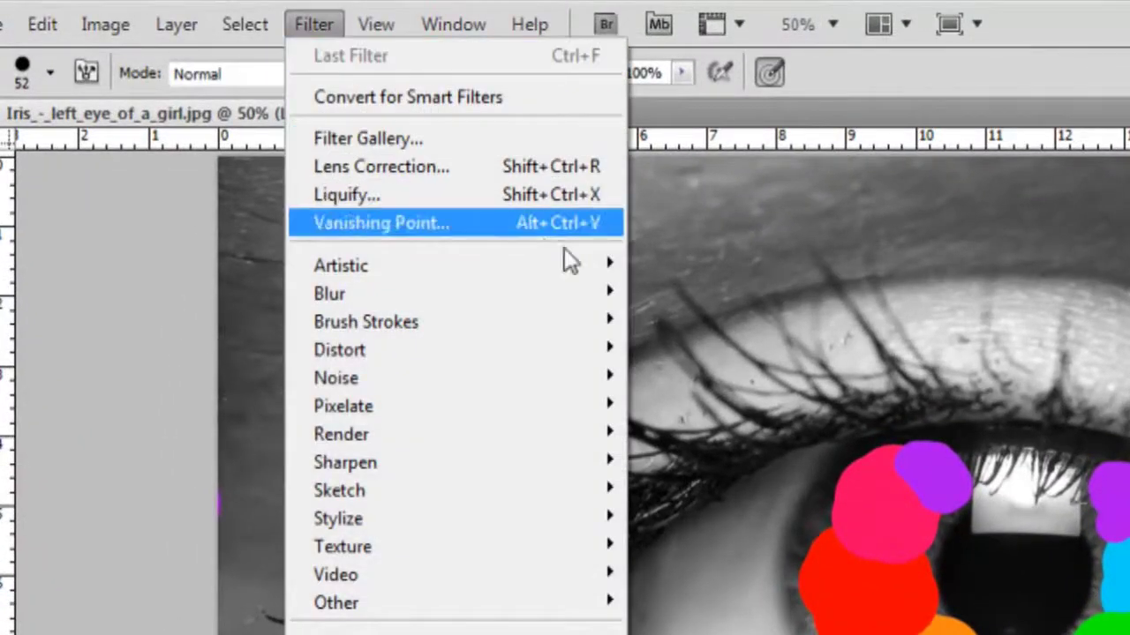
pyautogui.moveTo(608, 295)
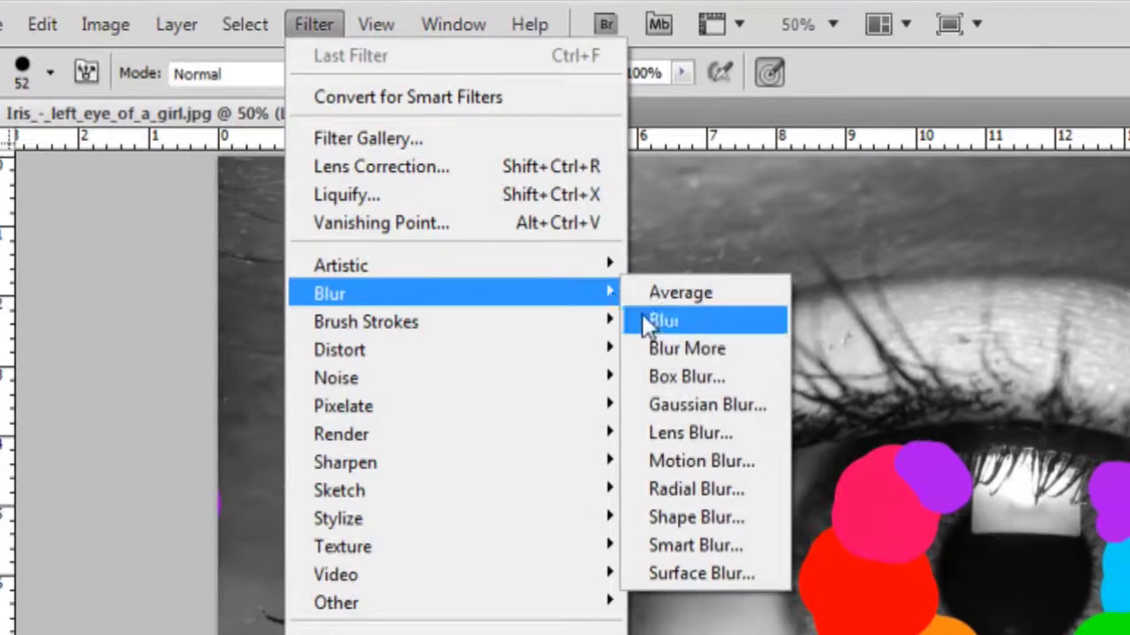
pyautogui.click(722, 404)
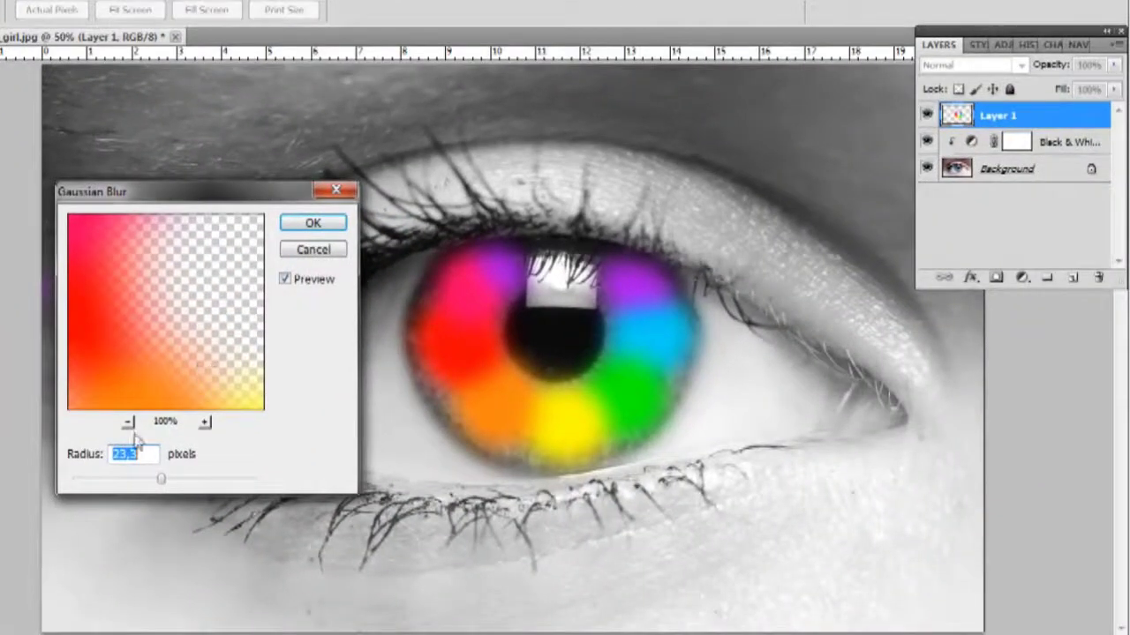
pyautogui.click(128, 421)
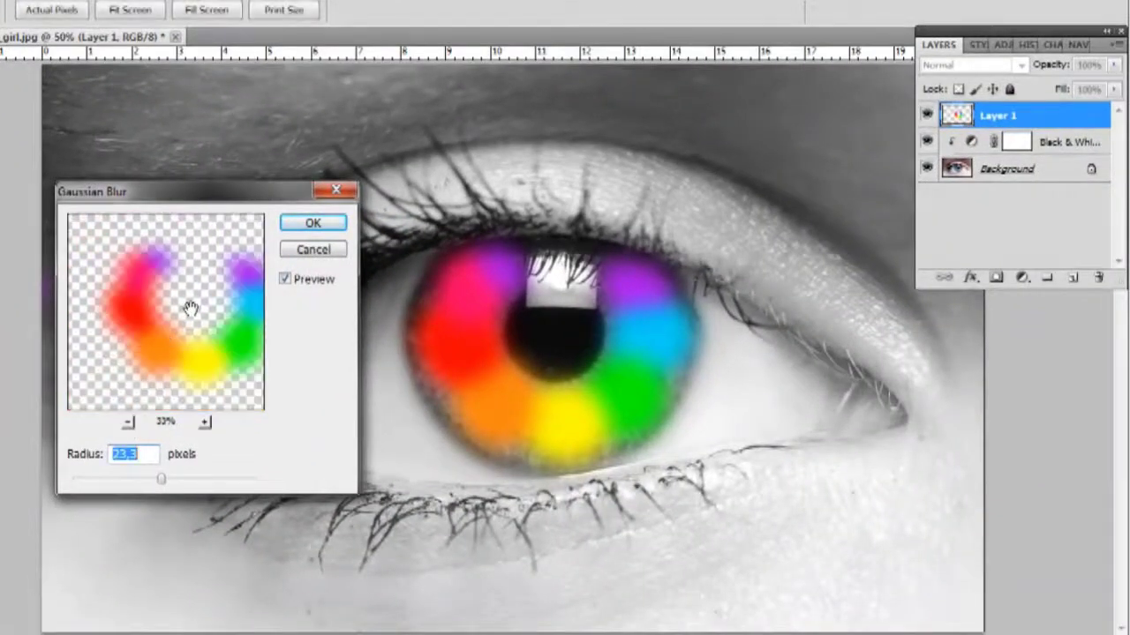
pyautogui.moveTo(191, 306); pyautogui.dragTo(158, 306)
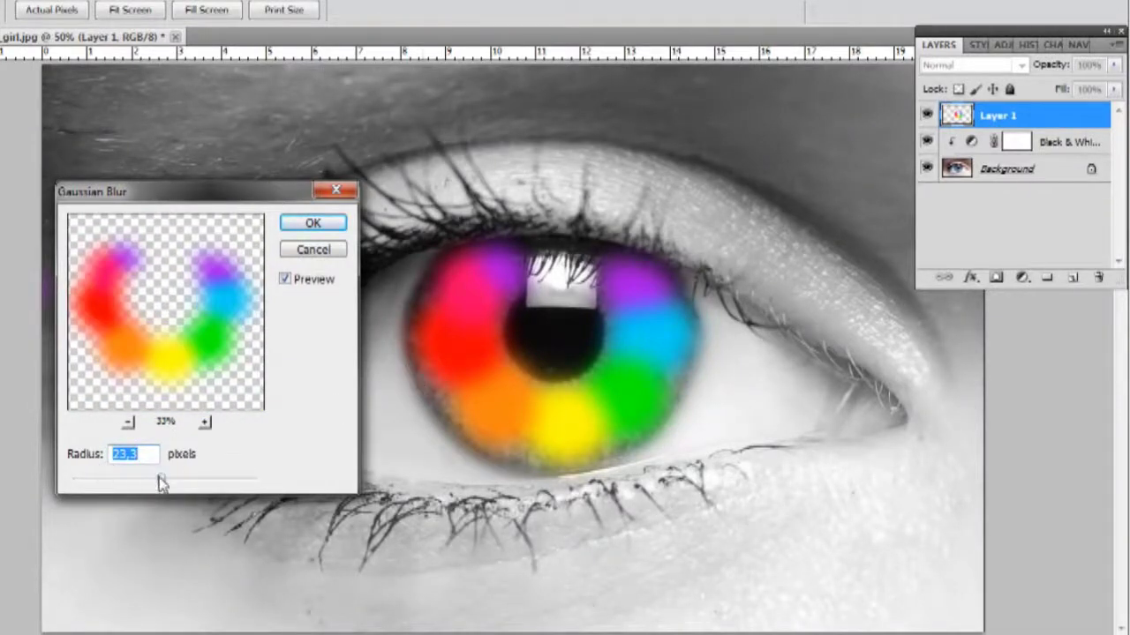
pyautogui.moveTo(161, 479)
pyautogui.mouseDown()
pyautogui.moveTo(292, 473)
pyautogui.moveTo(46, 476)
pyautogui.moveTo(191, 484)
pyautogui.moveTo(181, 483)
pyautogui.mouseUp()
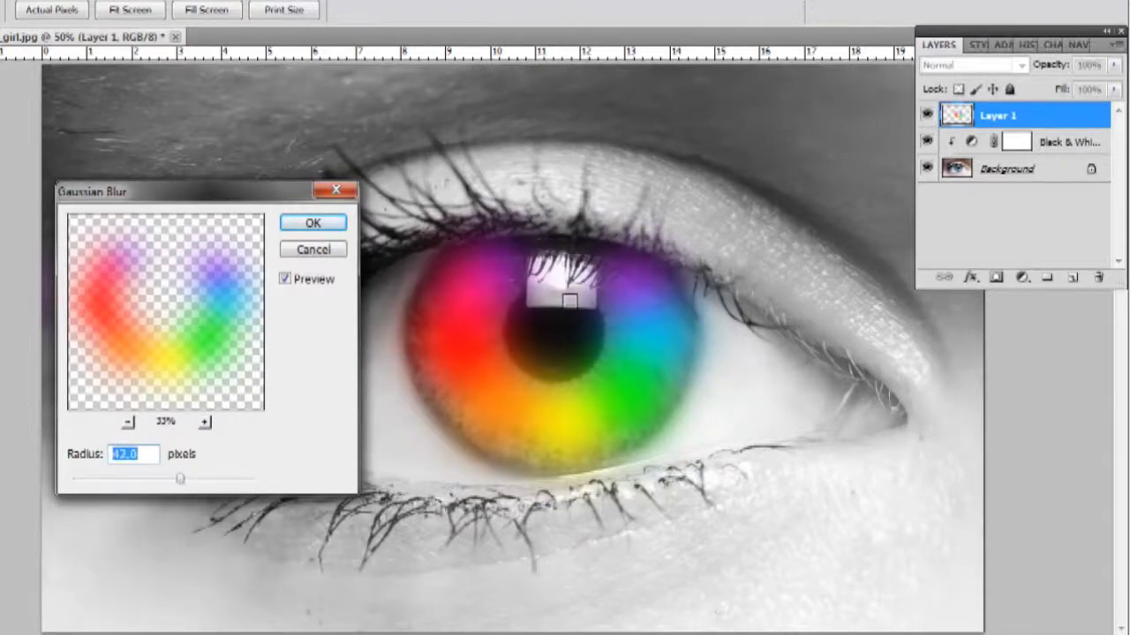
pyautogui.click(314, 225)
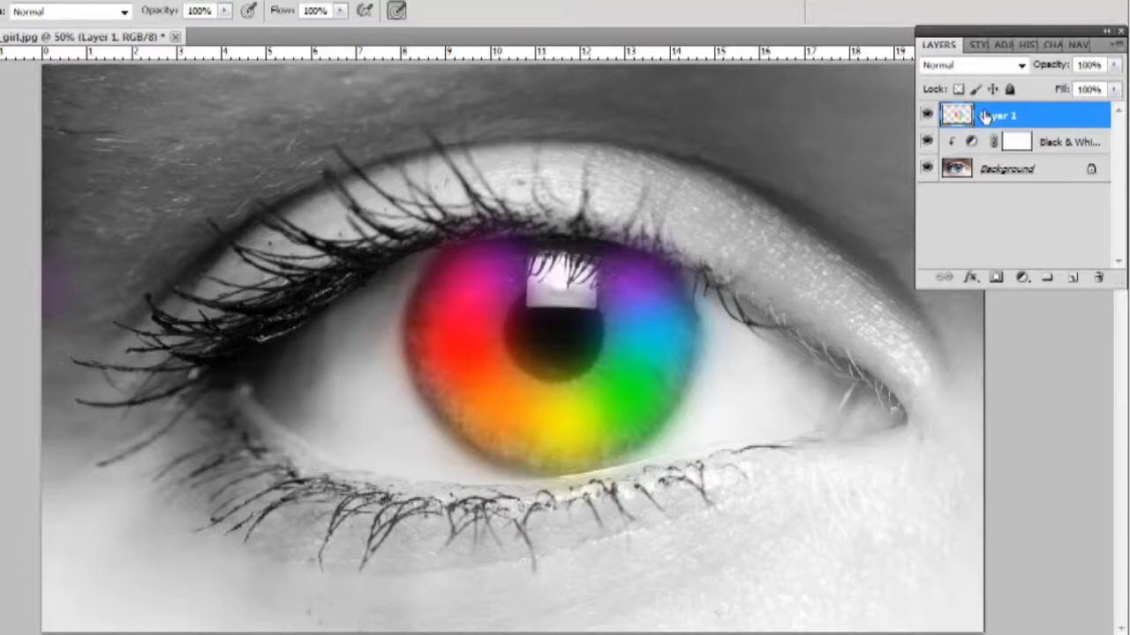
# - Change Layer 1's blend mode to Overlay
pyautogui.click(1021, 66)
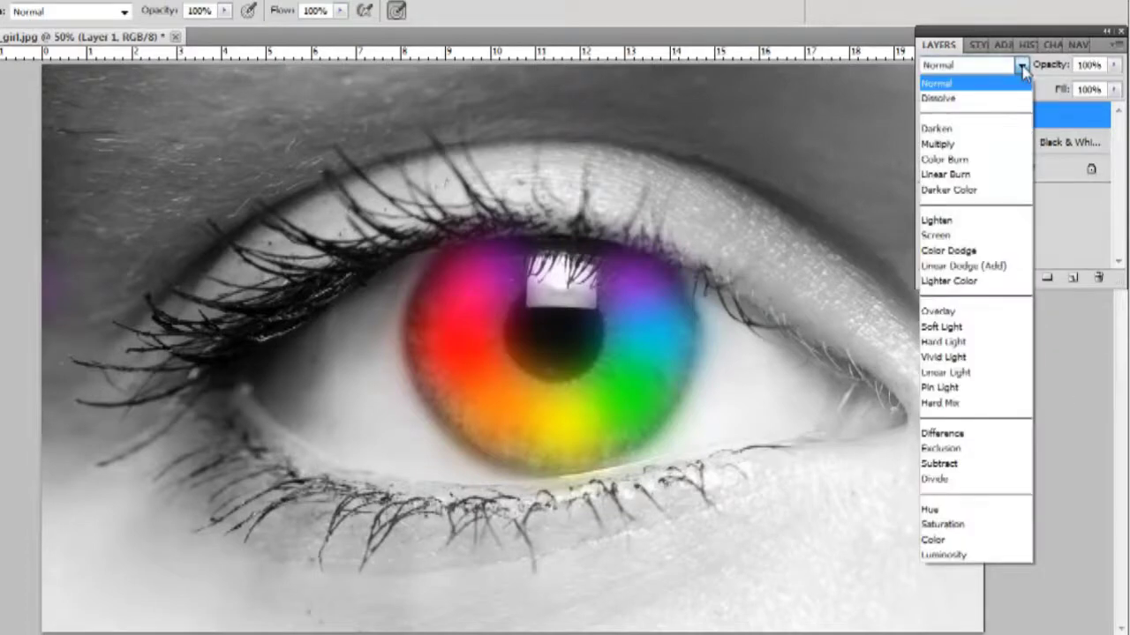
pyautogui.click(967, 310)
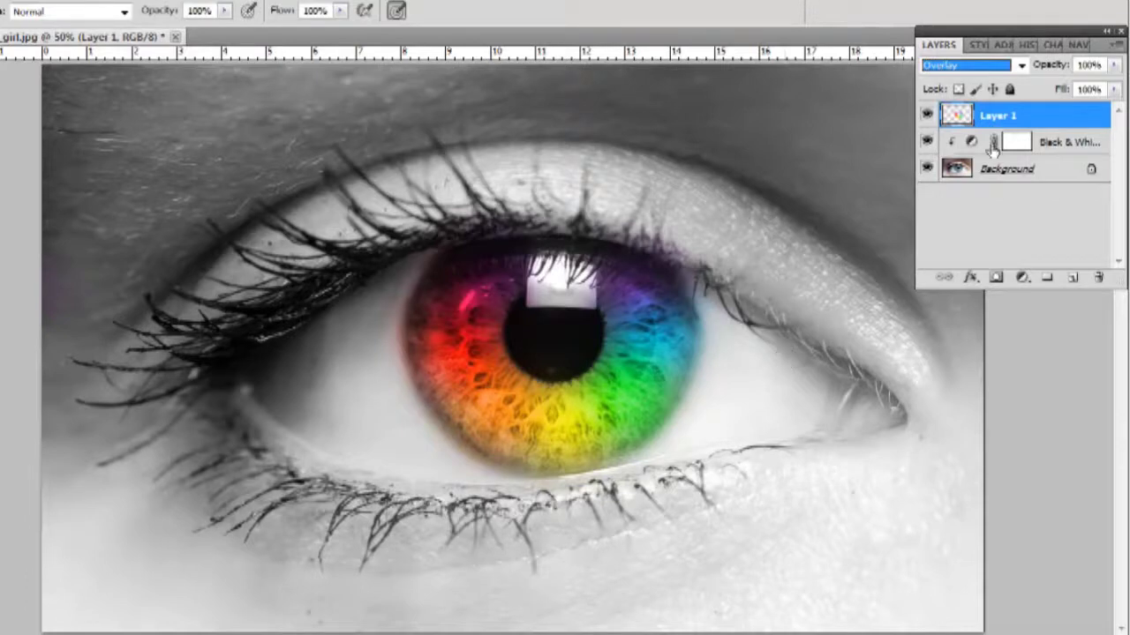
pyautogui.click(1026, 45)
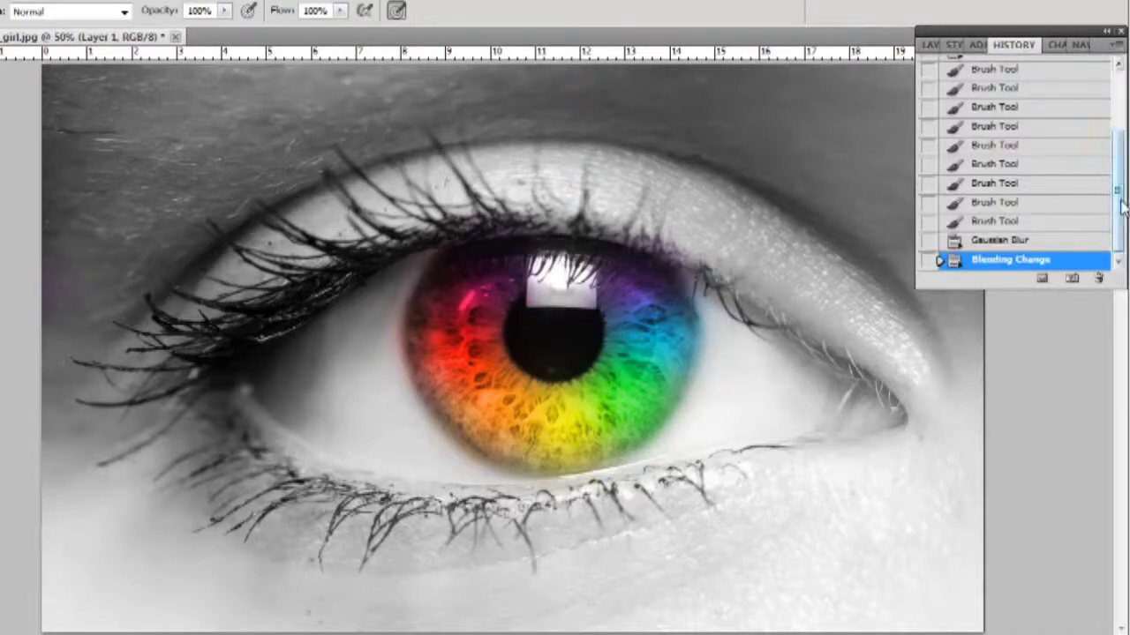
# - Revert in History to the unblurred colour dabs before the Overlay change
pyautogui.click(997, 243)
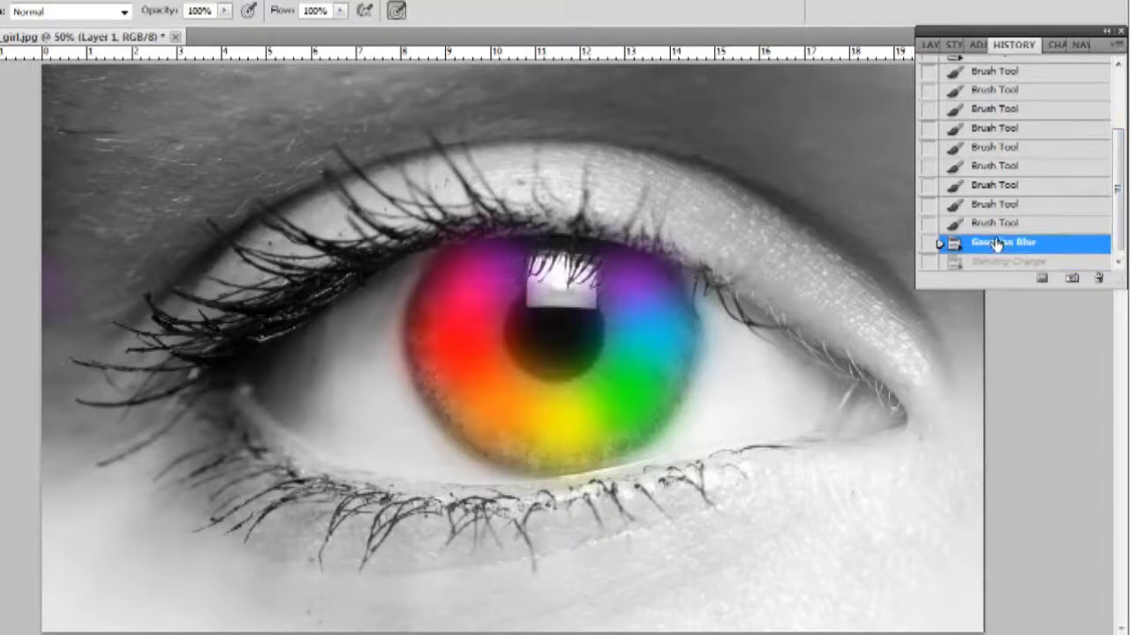
pyautogui.click(987, 226)
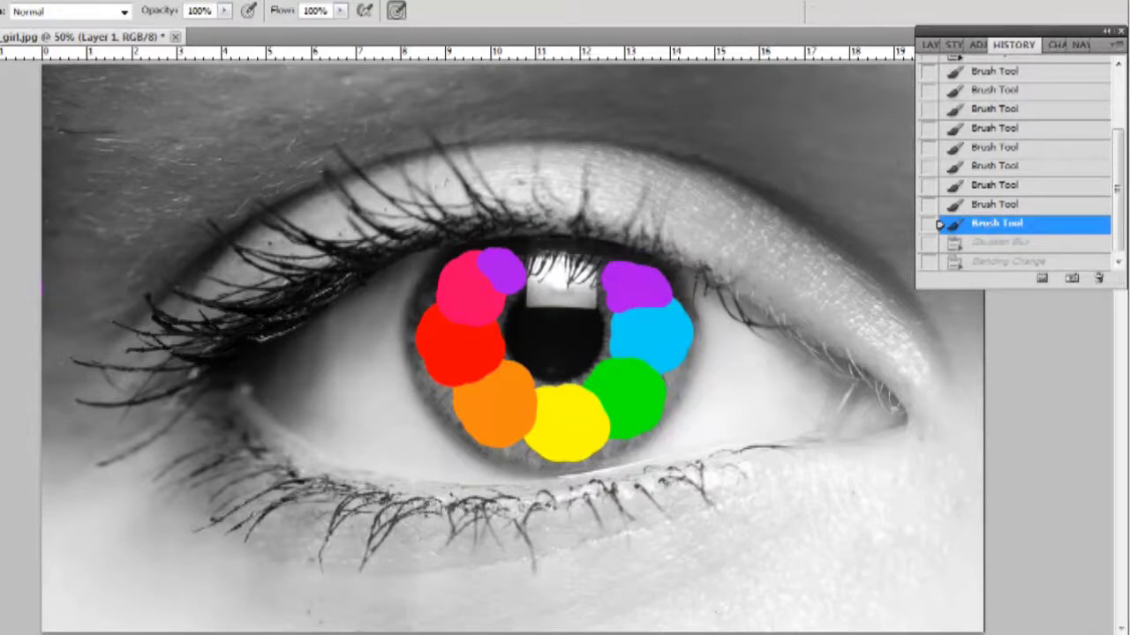
pyautogui.click(930, 45)
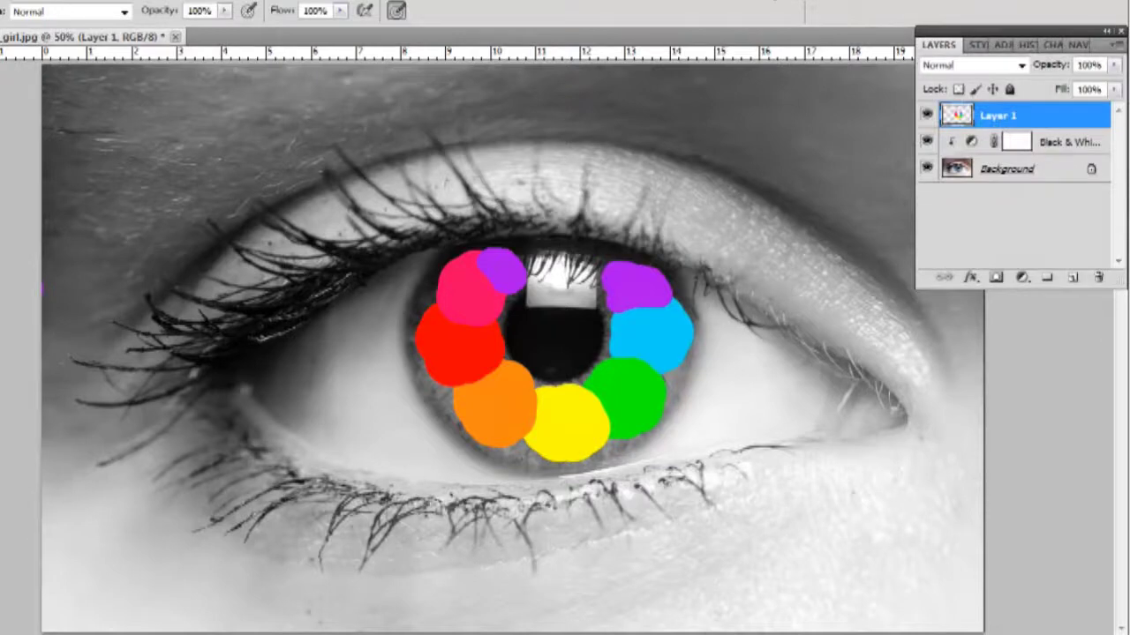
# - Reapply Gaussian Blur to Layer 1 with a smaller 33.6-pixel radius
pyautogui.click(102, 0)
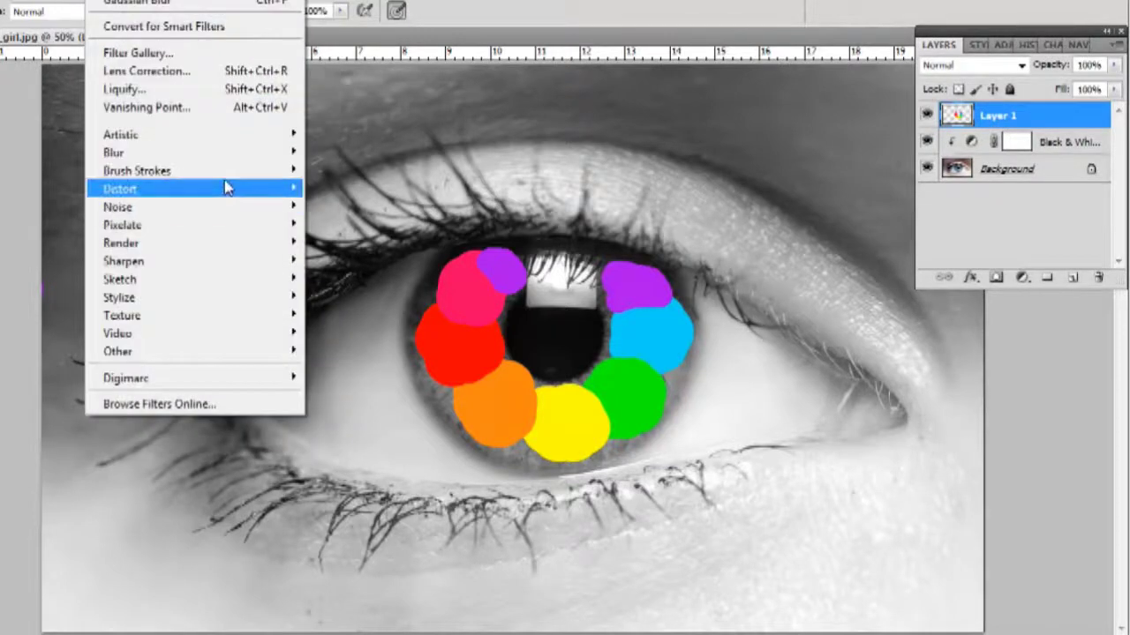
pyautogui.moveTo(270, 155)
pyautogui.click(376, 223)
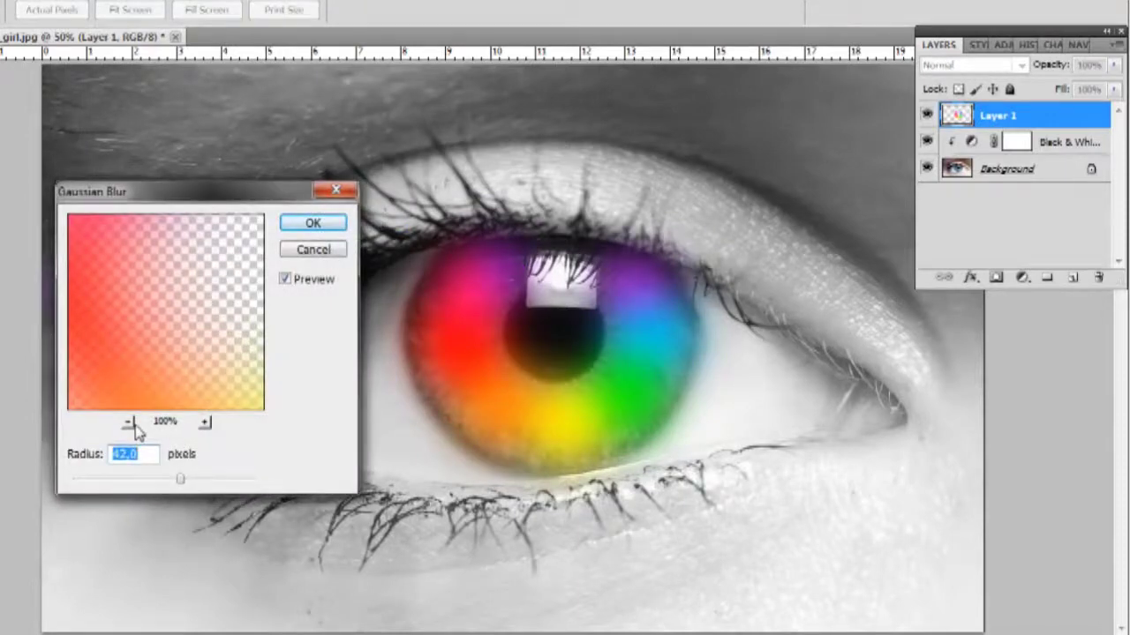
pyautogui.click(129, 422)
pyautogui.click(129, 422)
pyautogui.moveTo(203, 335); pyautogui.dragTo(184, 340)
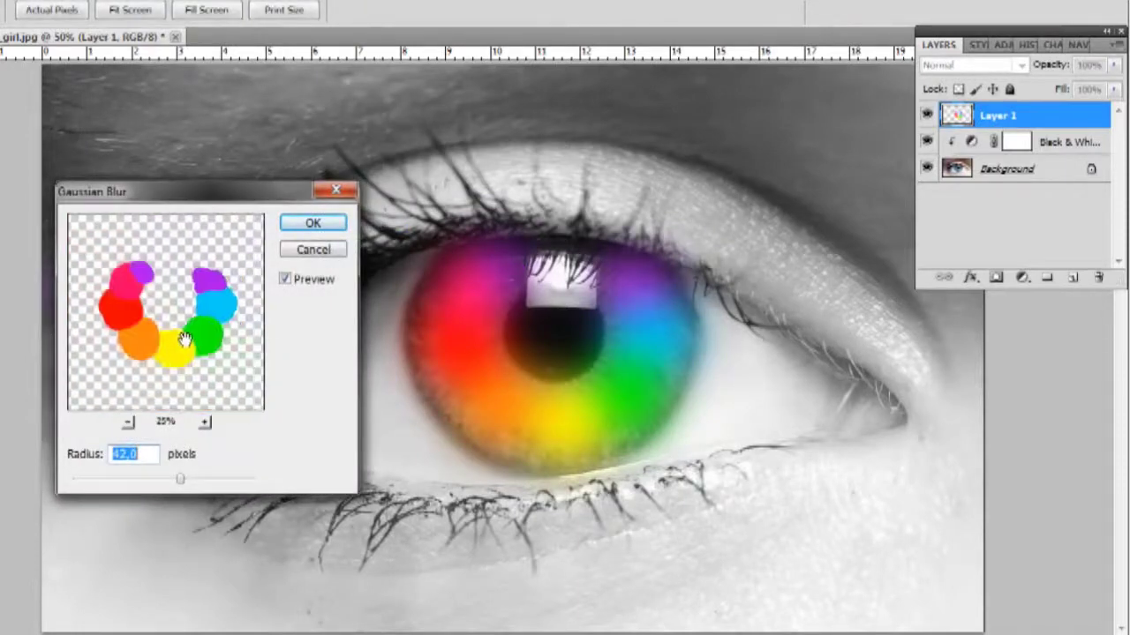
pyautogui.moveTo(183, 481); pyautogui.dragTo(173, 485)
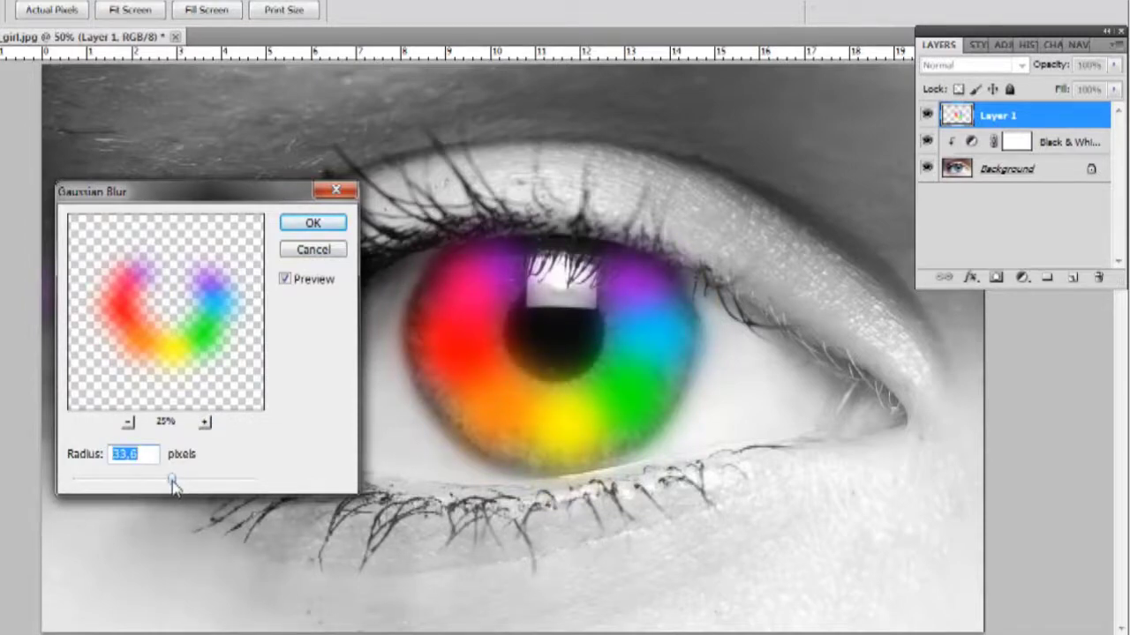
pyautogui.click(321, 226)
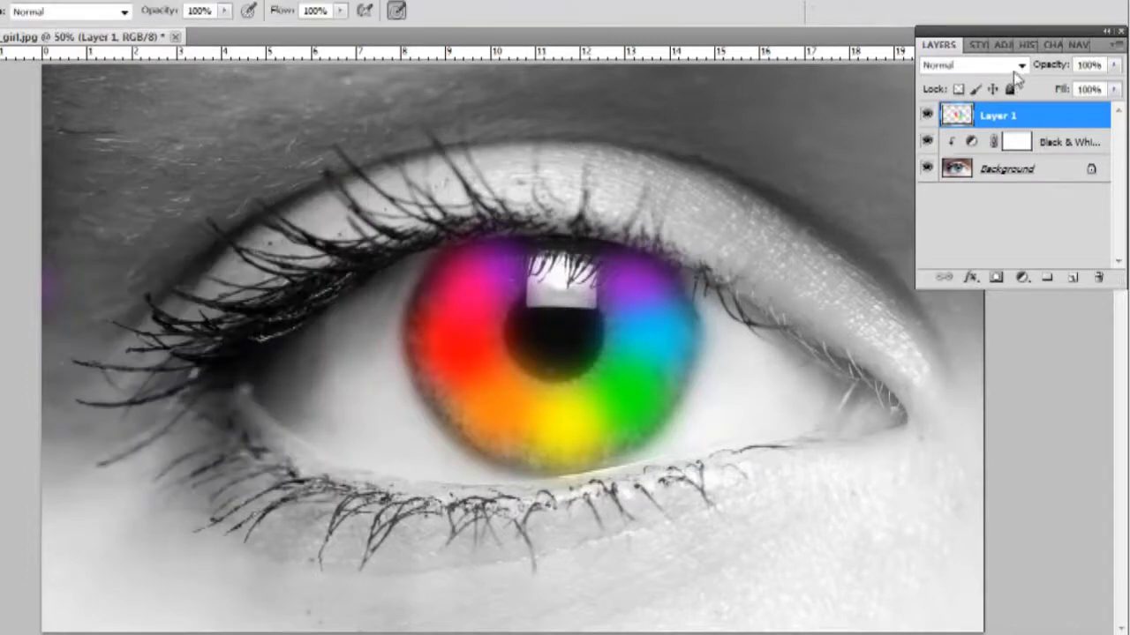
# - Set Layer 1 back to Overlay blending and zoom in on the iris
pyautogui.click(1022, 66)
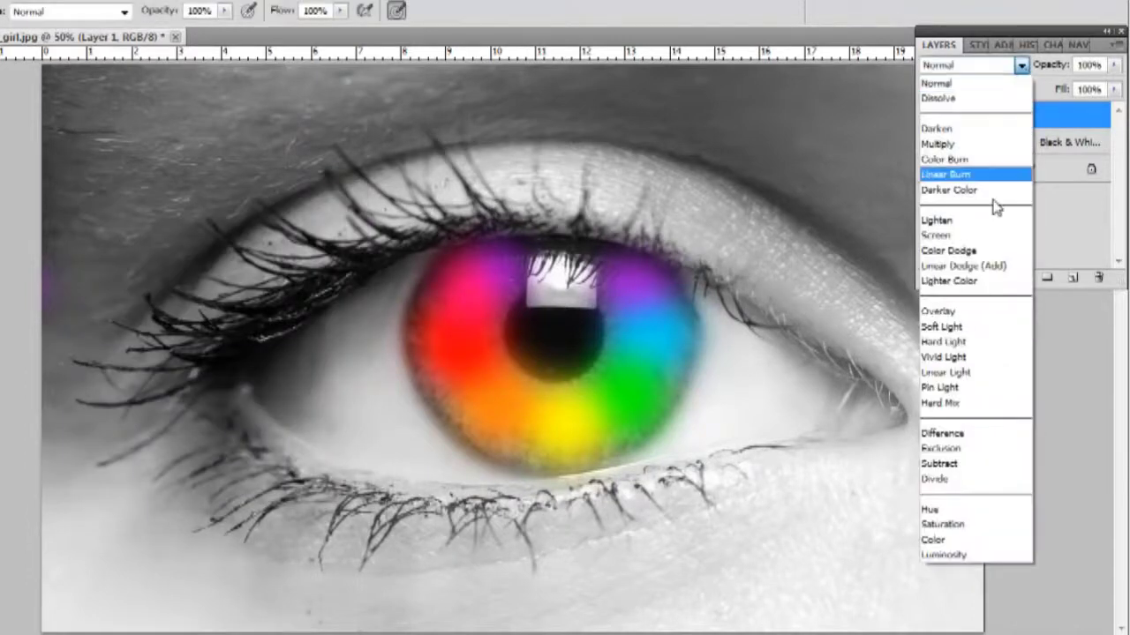
pyautogui.click(956, 314)
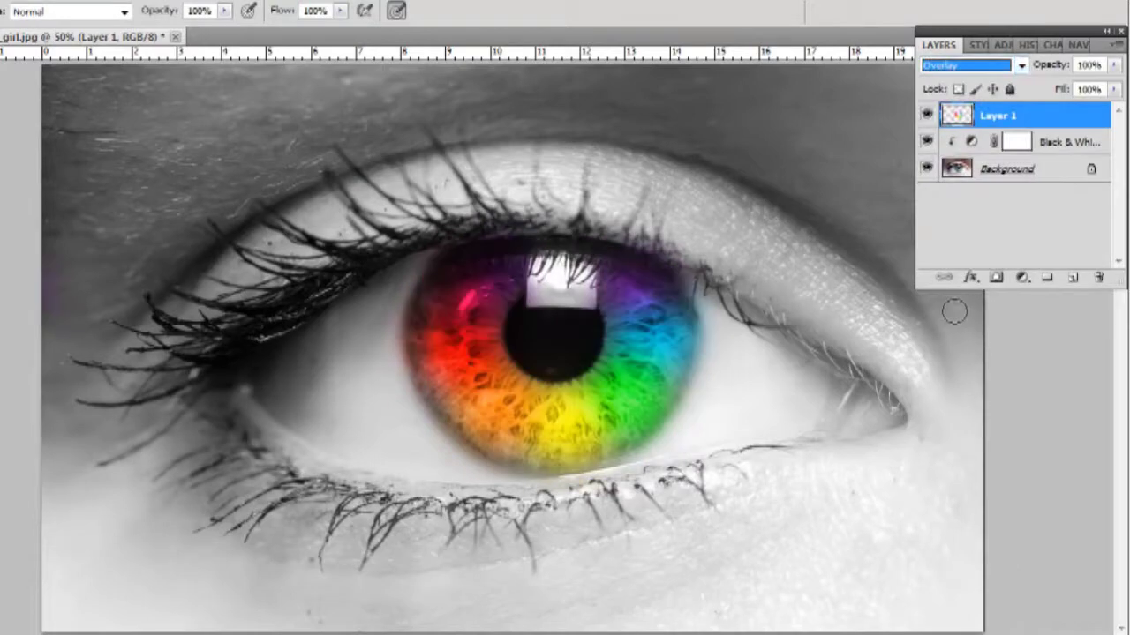
pyautogui.click(1077, 45)
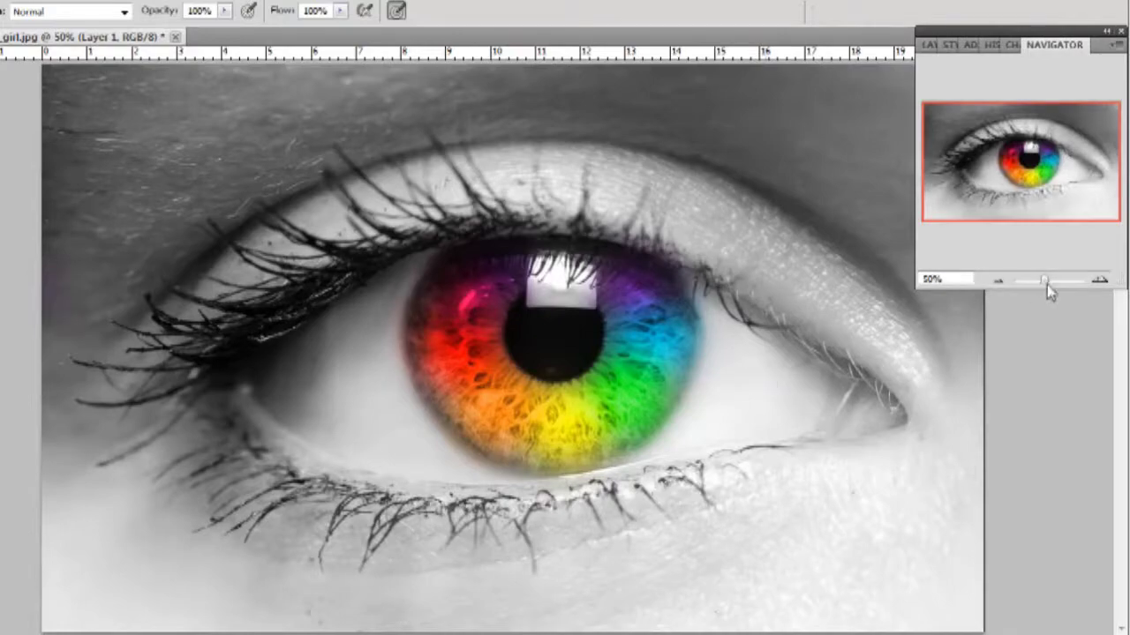
pyautogui.moveTo(1047, 280)
pyautogui.mouseDown()
pyautogui.moveTo(1082, 280)
pyautogui.moveTo(1056, 280)
pyautogui.mouseUp()
pyautogui.click(786, 397)
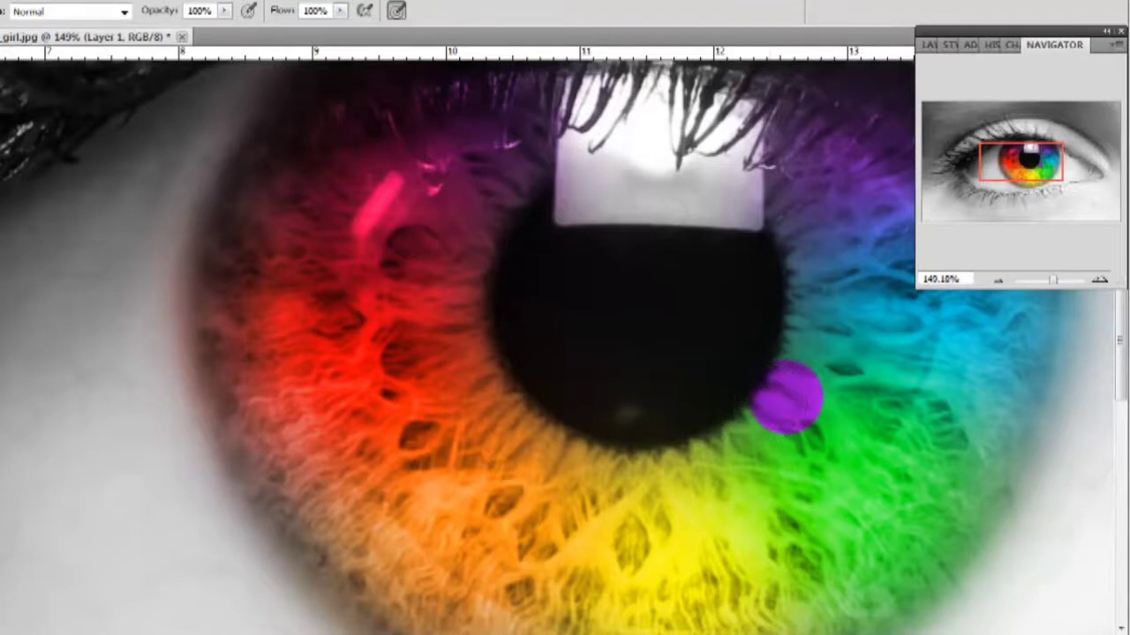
# - Step backward to remove the stray purple dab beside the pupil
pyautogui.hotkey('alt', 'e')
pyautogui.press('Return')
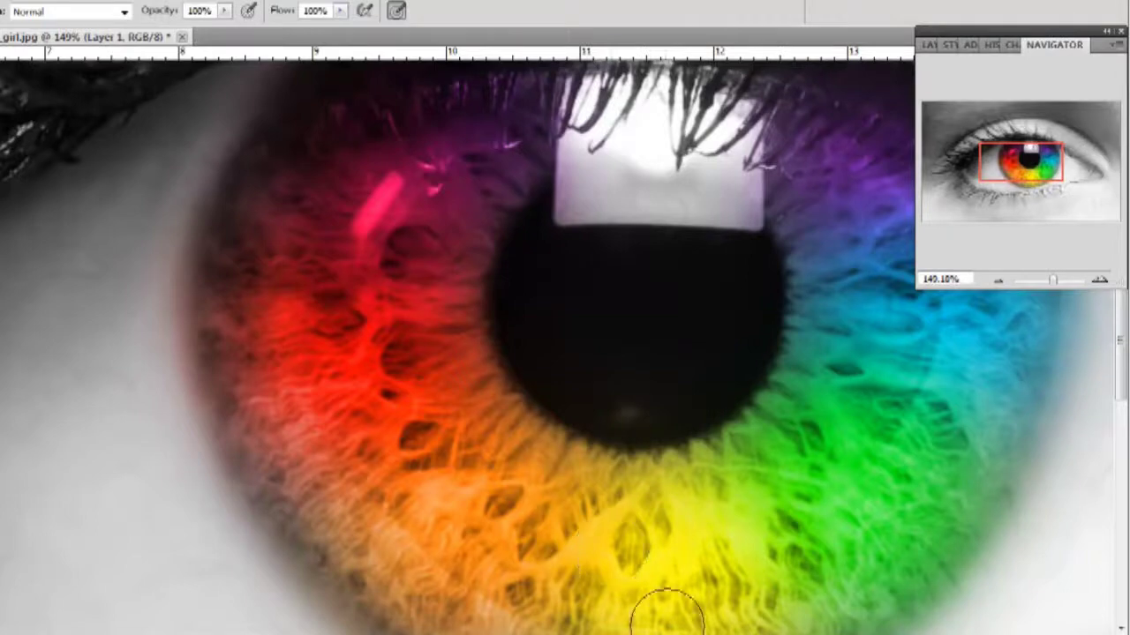
pyautogui.hscroll(5, 668, 388)
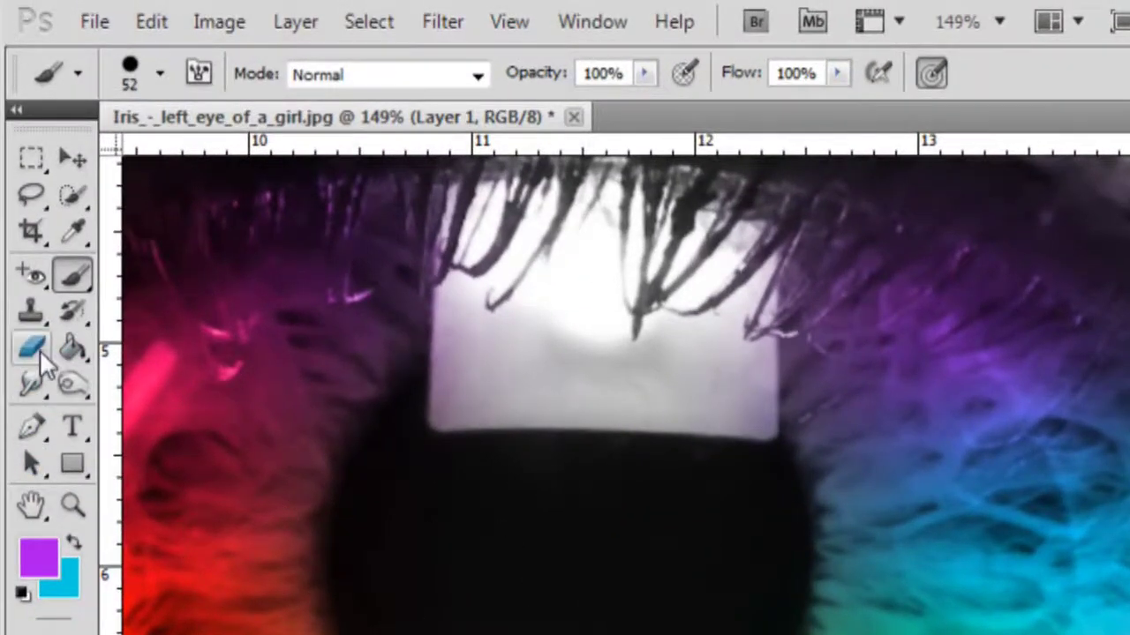
# - Select the Eraser in Brush mode with an 85 px brush at 85% hardness
pyautogui.click(33, 350)
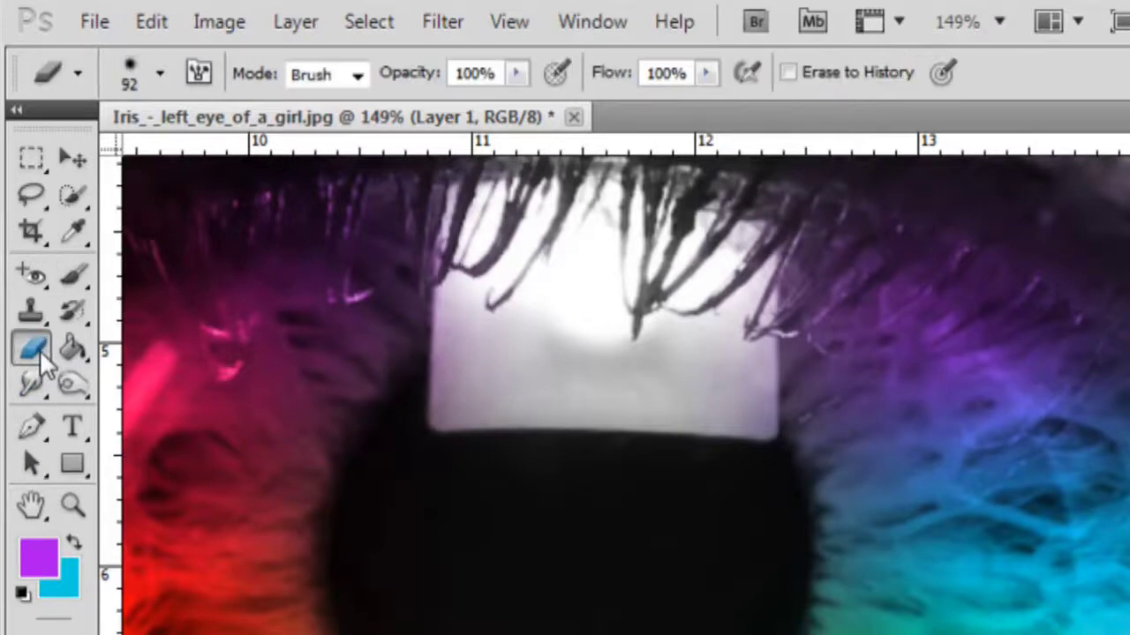
pyautogui.click(365, 74)
pyautogui.click(369, 66)
pyautogui.click(368, 65)
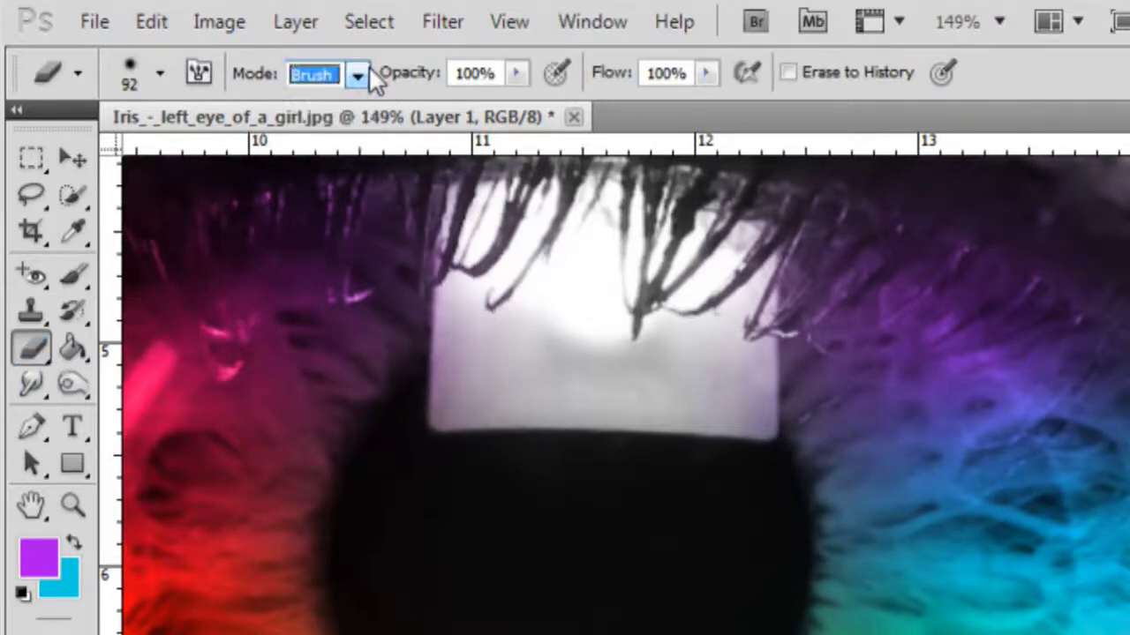
pyautogui.click(159, 74)
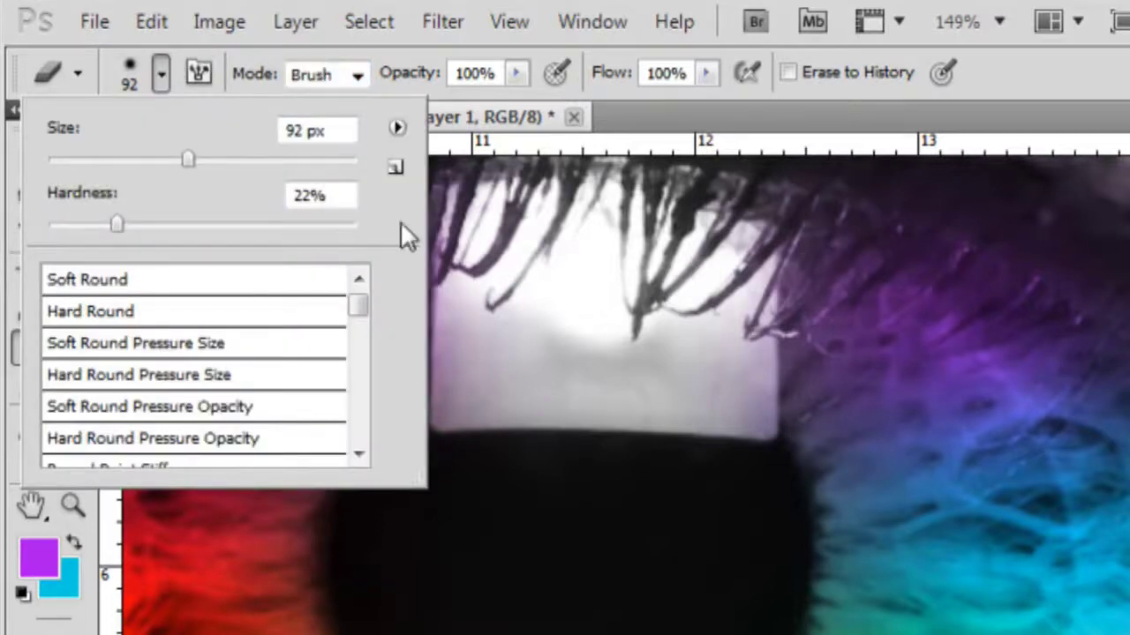
pyautogui.moveTo(122, 224); pyautogui.dragTo(215, 226)
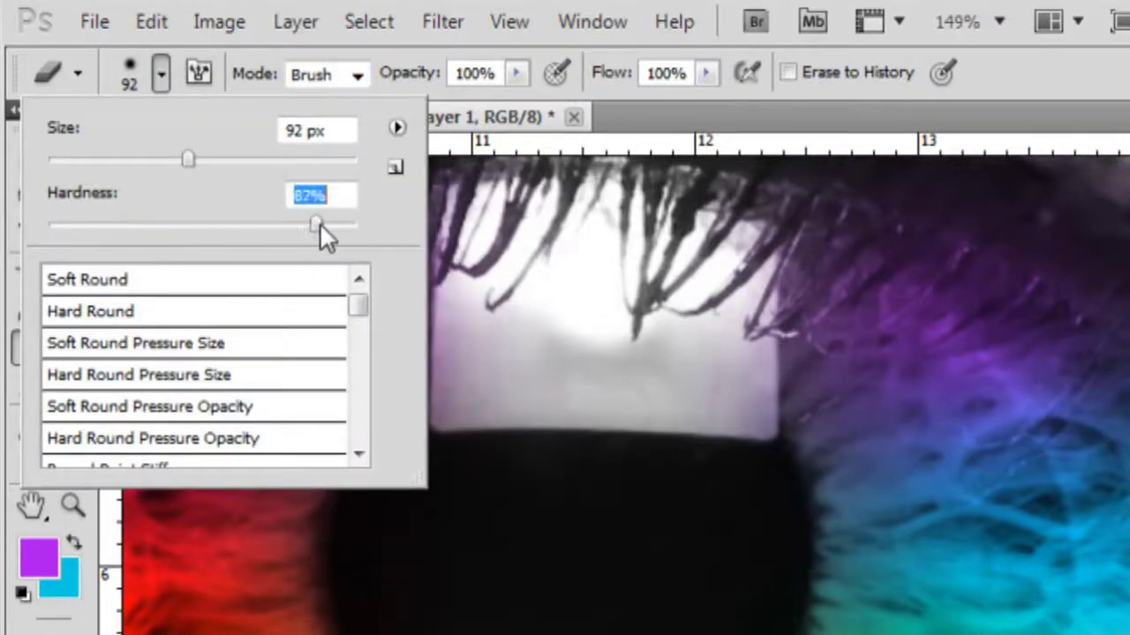
pyautogui.moveTo(319, 223)
pyautogui.mouseDown()
pyautogui.moveTo(356, 219)
pyautogui.moveTo(334, 221)
pyautogui.mouseUp()
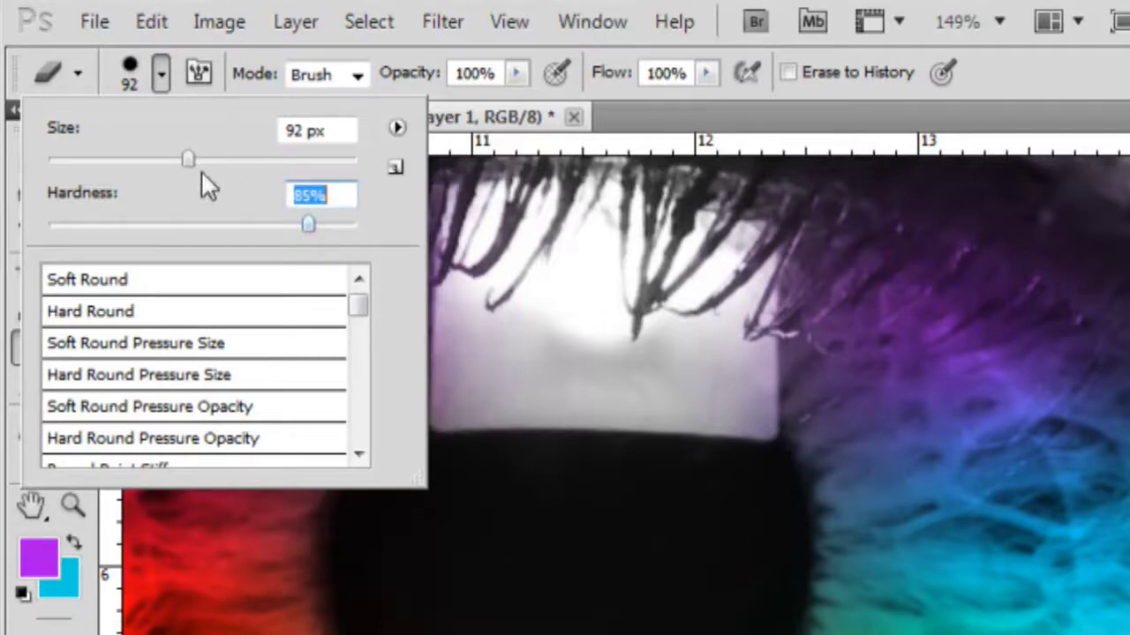
pyautogui.moveTo(188, 162); pyautogui.dragTo(200, 160)
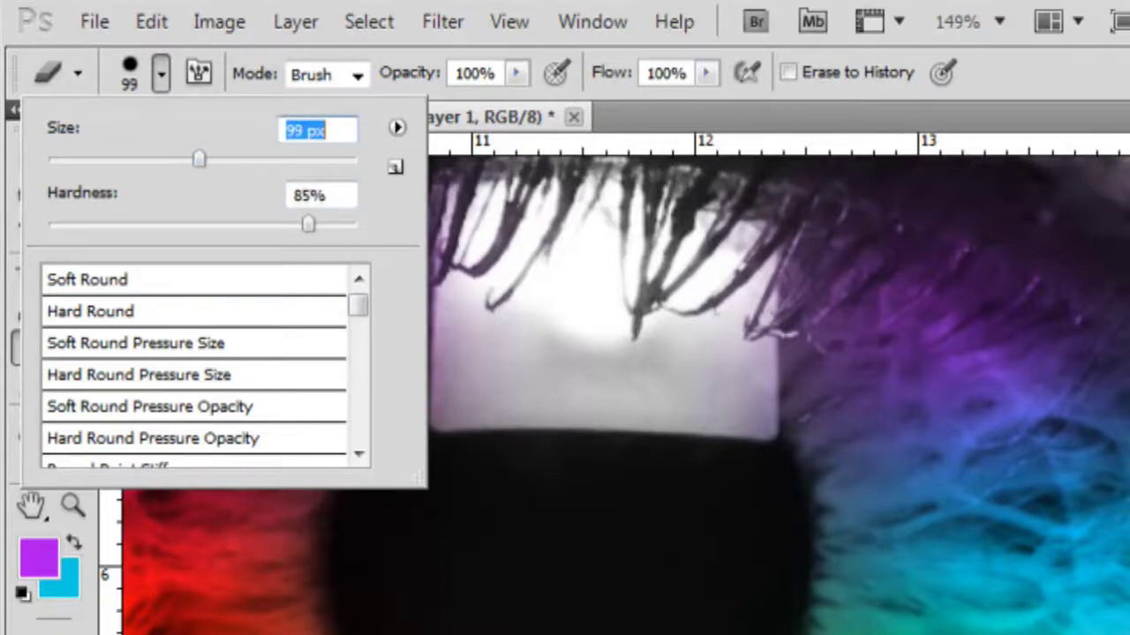
pyautogui.moveTo(200, 160); pyautogui.dragTo(177, 160)
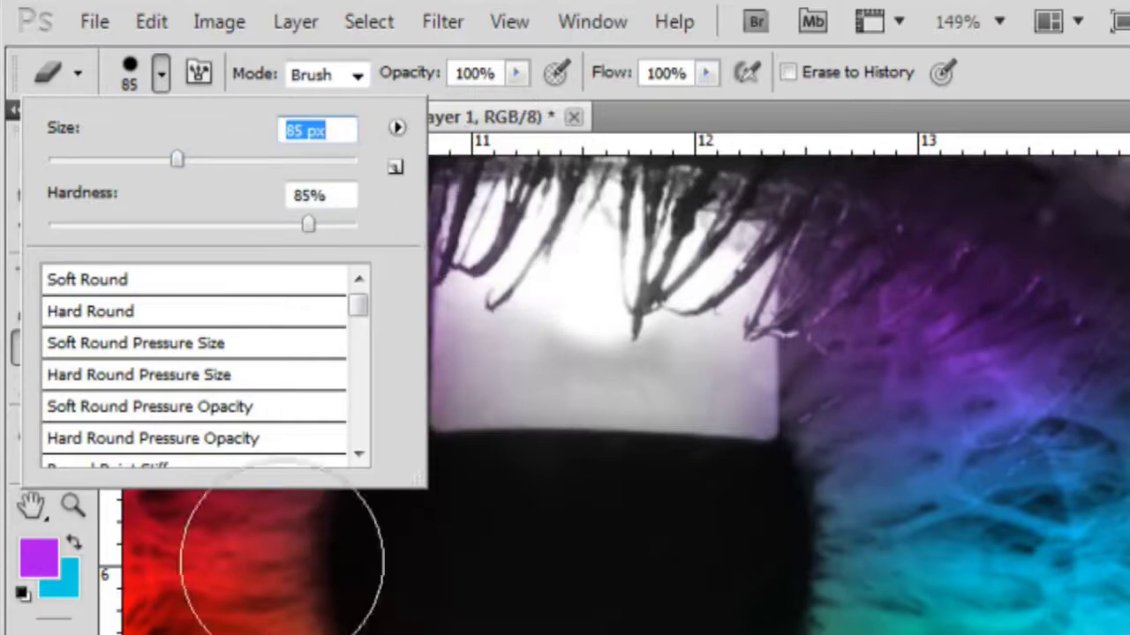
pyautogui.press('Return')
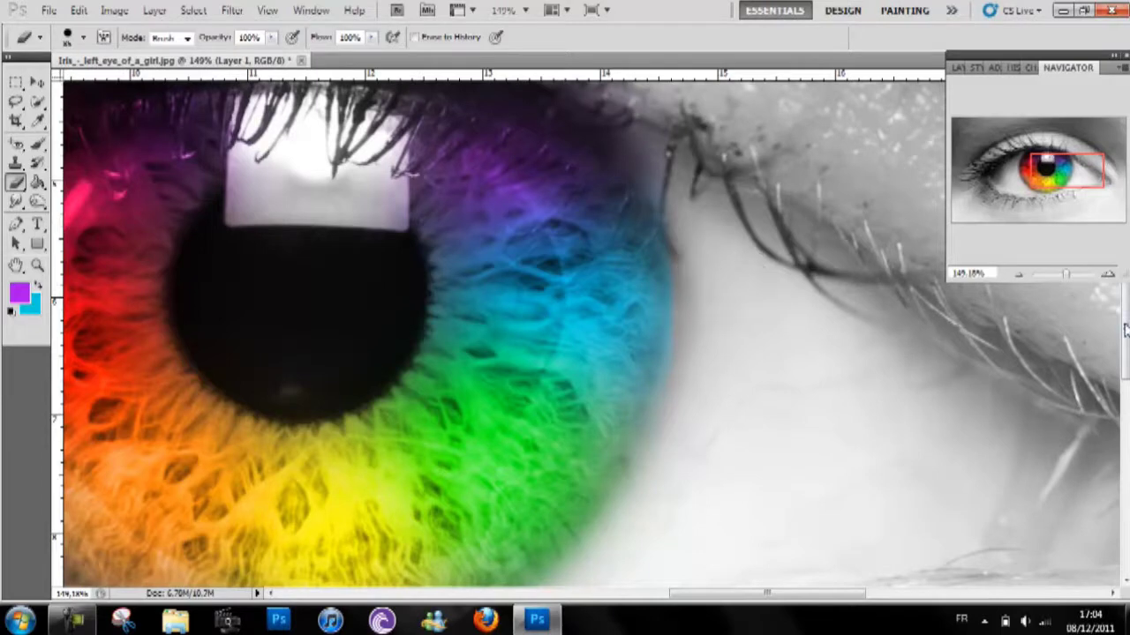
# - Erase the rainbow colour spilling past the right and lower-right iris edge on Layer 1
pyautogui.moveTo(1126, 328); pyautogui.dragTo(1126, 364)
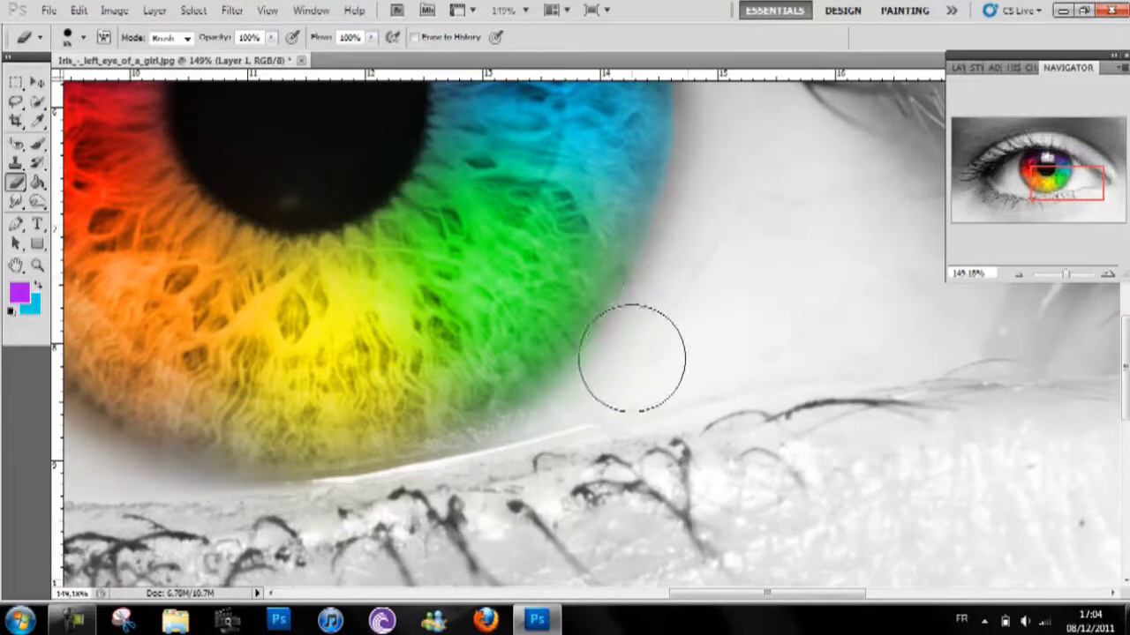
pyautogui.moveTo(601, 377)
pyautogui.mouseDown()
pyautogui.moveTo(511, 452)
pyautogui.moveTo(474, 462)
pyautogui.mouseUp()
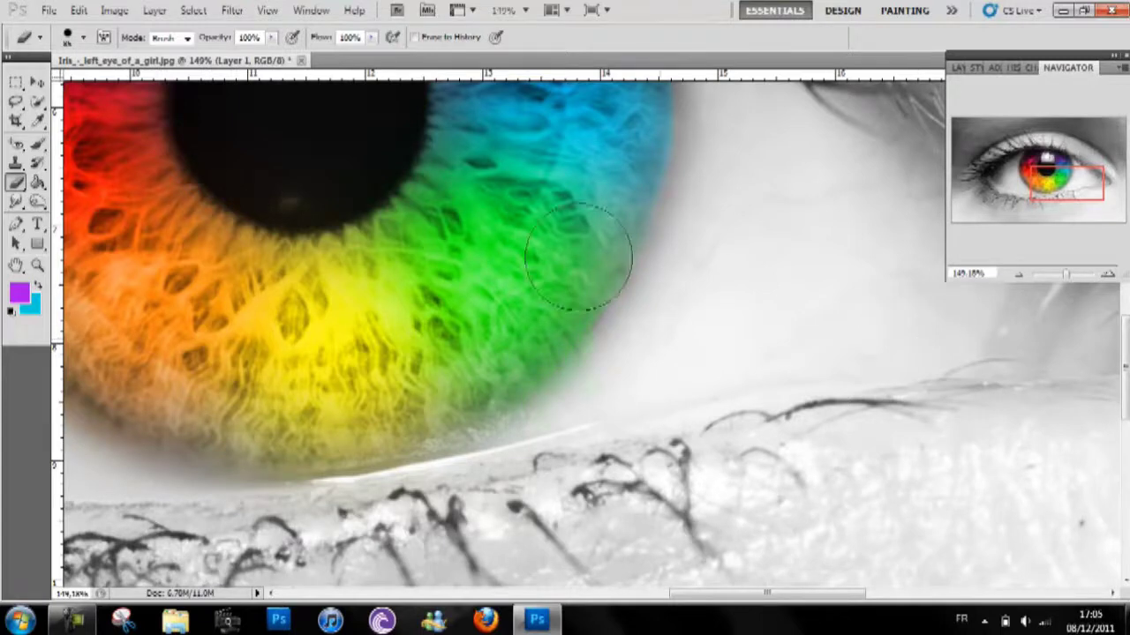
pyautogui.moveTo(518, 238); pyautogui.dragTo(623, 270)
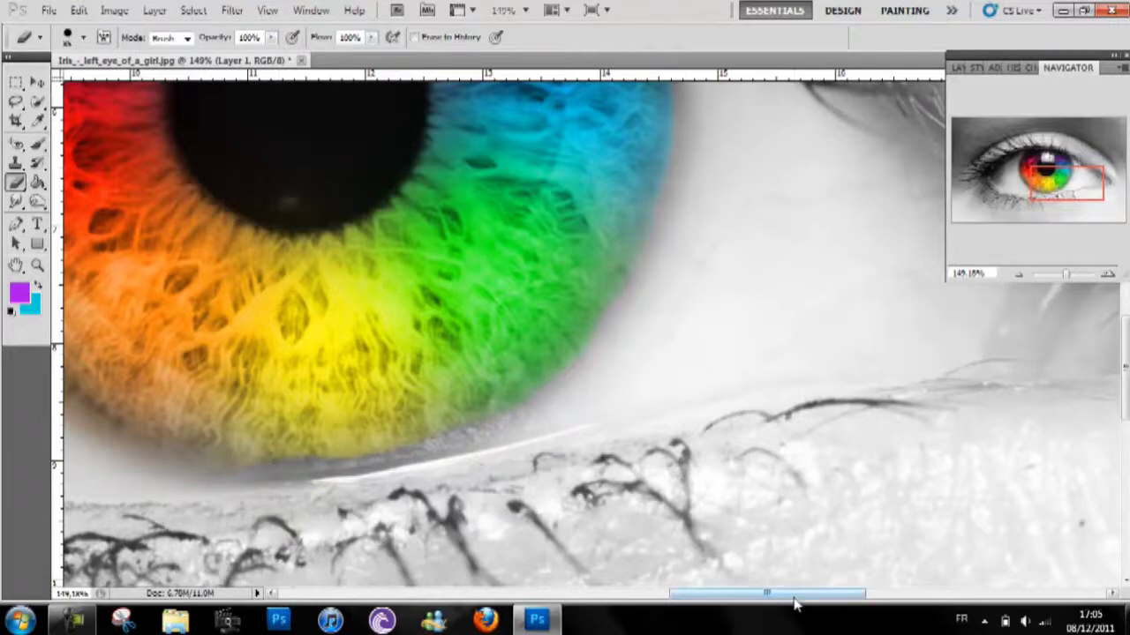
pyautogui.moveTo(792, 594)
pyautogui.mouseDown()
pyautogui.moveTo(671, 615)
pyautogui.moveTo(692, 618)
pyautogui.mouseUp()
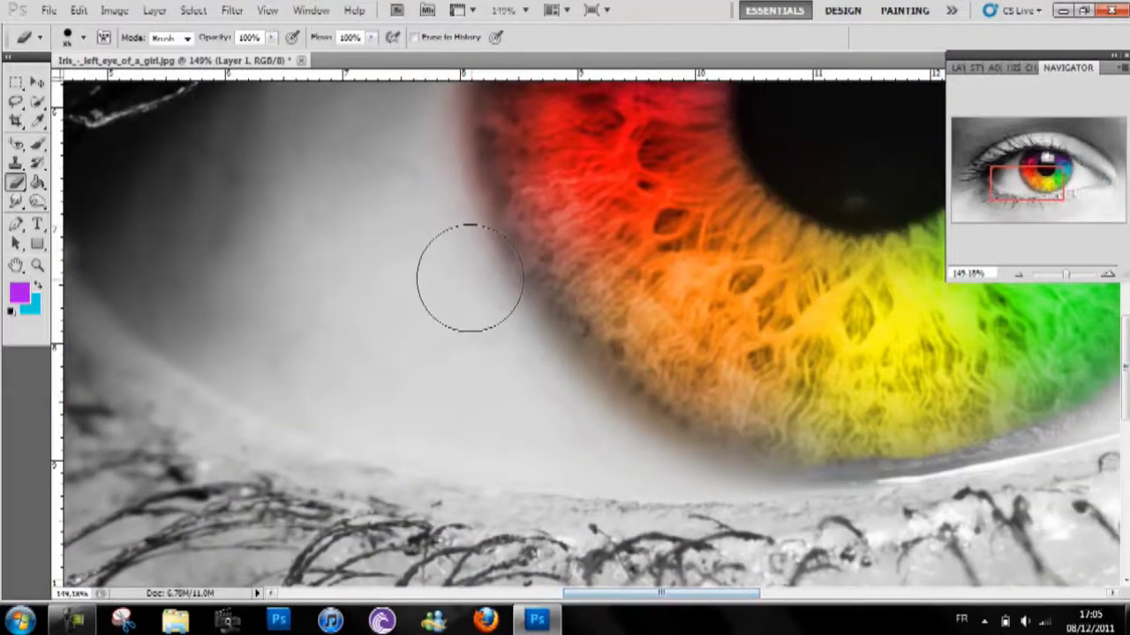
# - Erase the reddish fringe on the skin along the left and lower-left iris edges
pyautogui.moveTo(470, 293)
pyautogui.mouseDown()
pyautogui.moveTo(507, 353)
pyautogui.moveTo(621, 438)
pyautogui.moveTo(623, 455)
pyautogui.moveTo(807, 509)
pyautogui.moveTo(807, 523)
pyautogui.mouseUp()
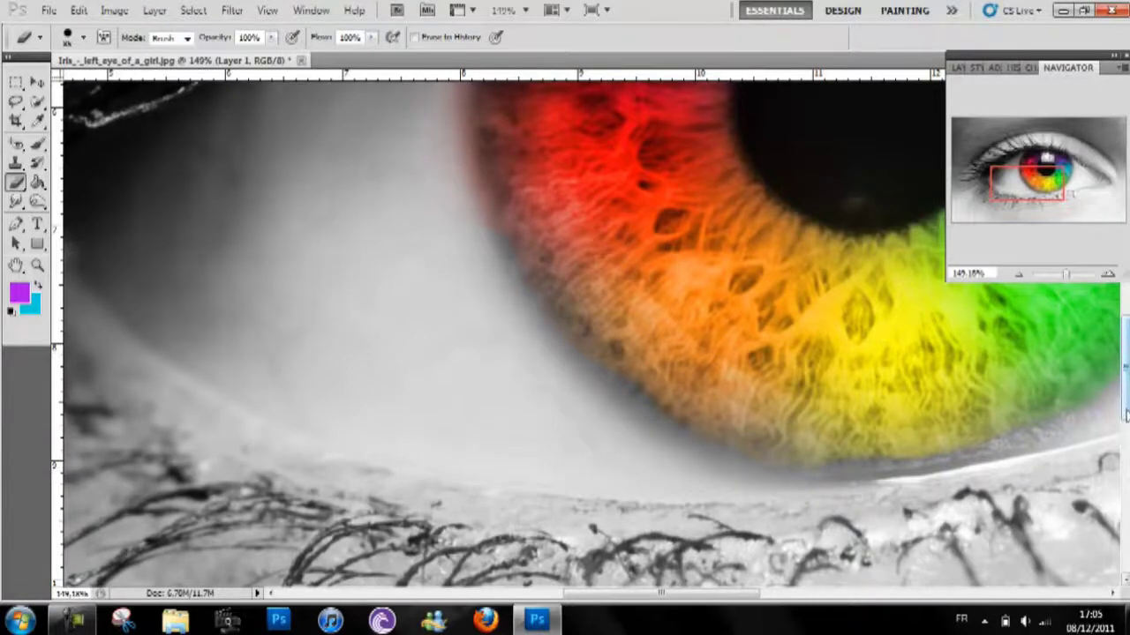
pyautogui.scroll(5, 1126, 415)
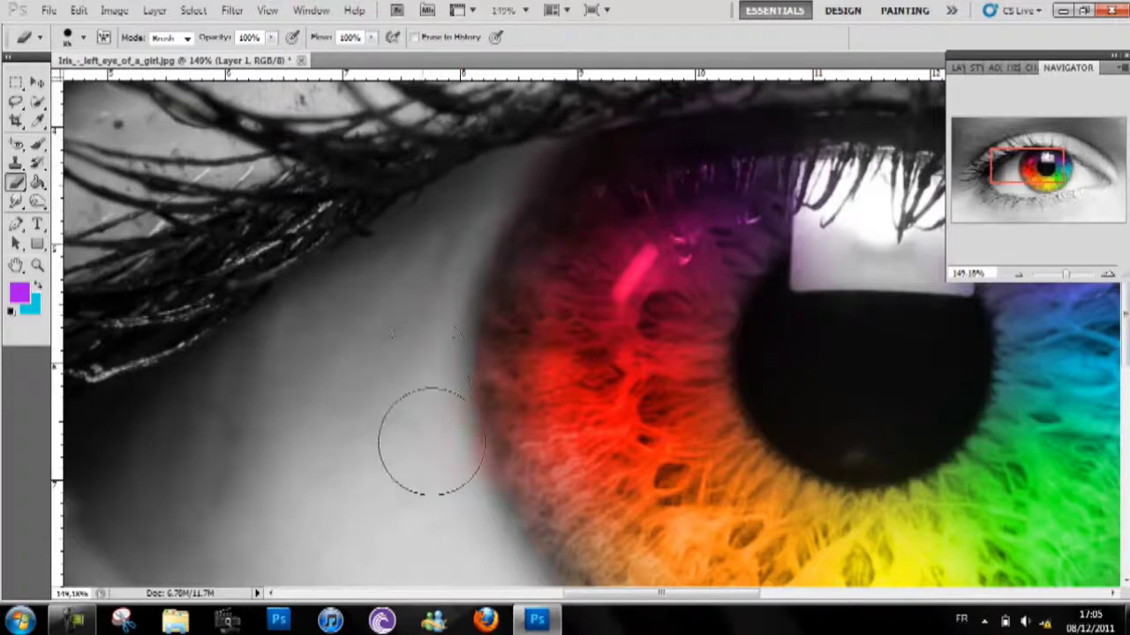
pyautogui.moveTo(431, 441)
pyautogui.mouseDown()
pyautogui.moveTo(444, 496)
pyautogui.moveTo(474, 542)
pyautogui.moveTo(457, 521)
pyautogui.mouseUp()
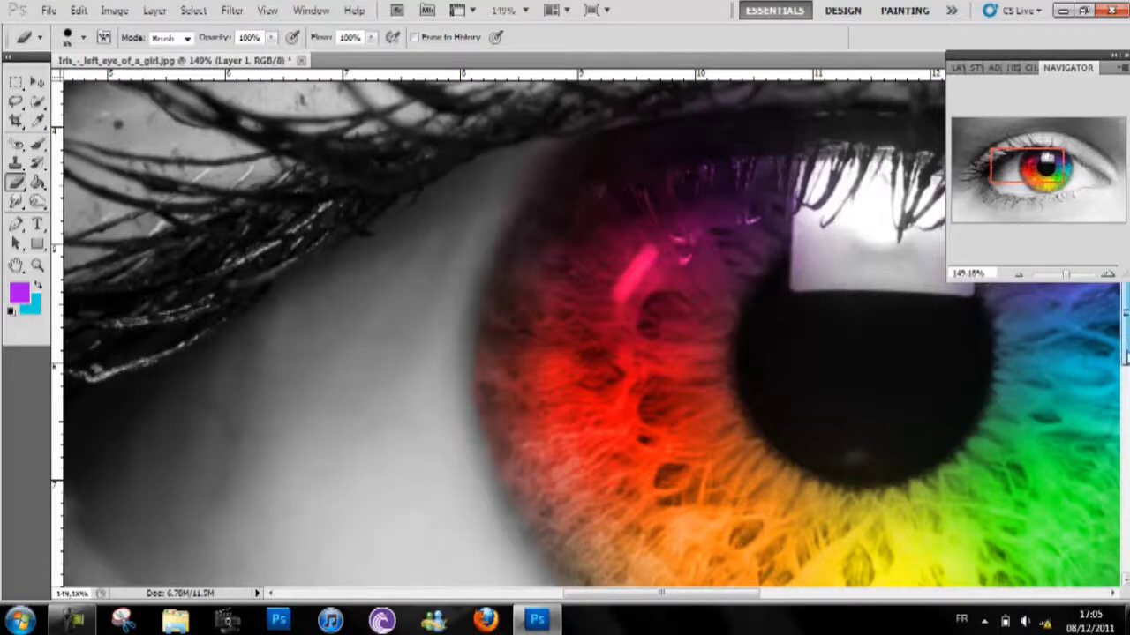
pyautogui.scroll(2, 1126, 362)
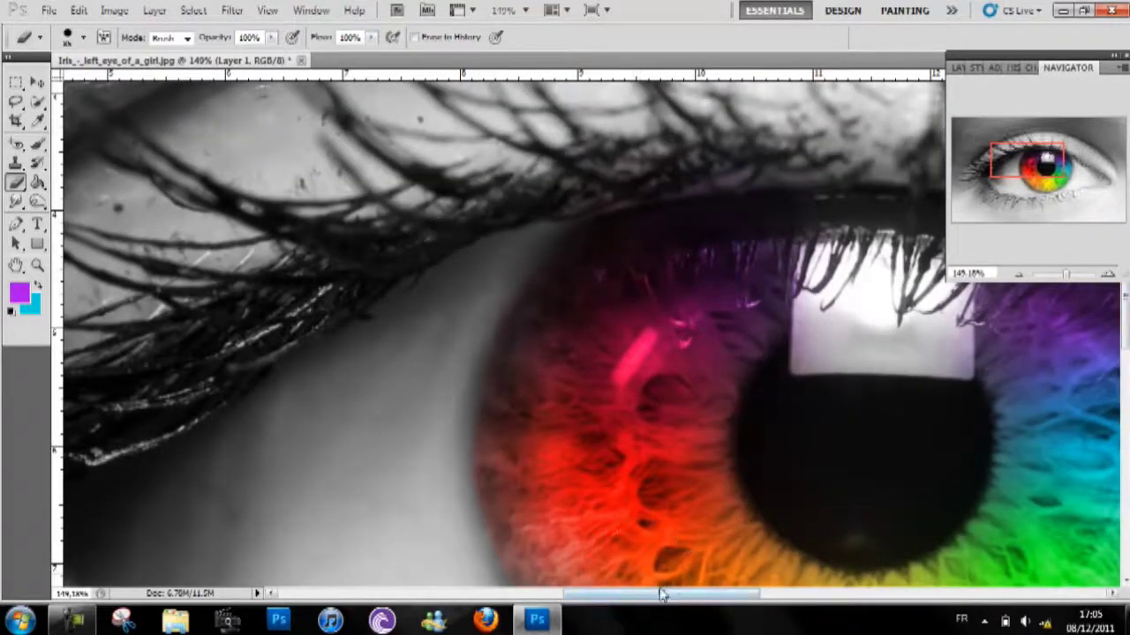
pyautogui.moveTo(664, 600); pyautogui.dragTo(718, 597)
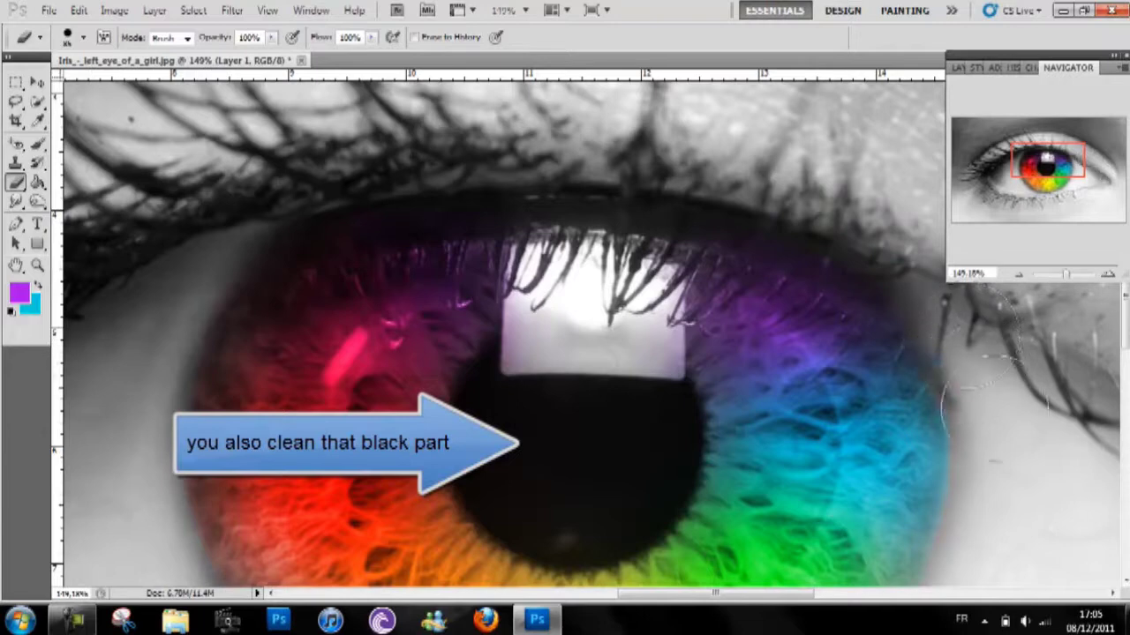
# - Zoom out with the Navigator slider to view the whole eye
pyautogui.click(960, 70)
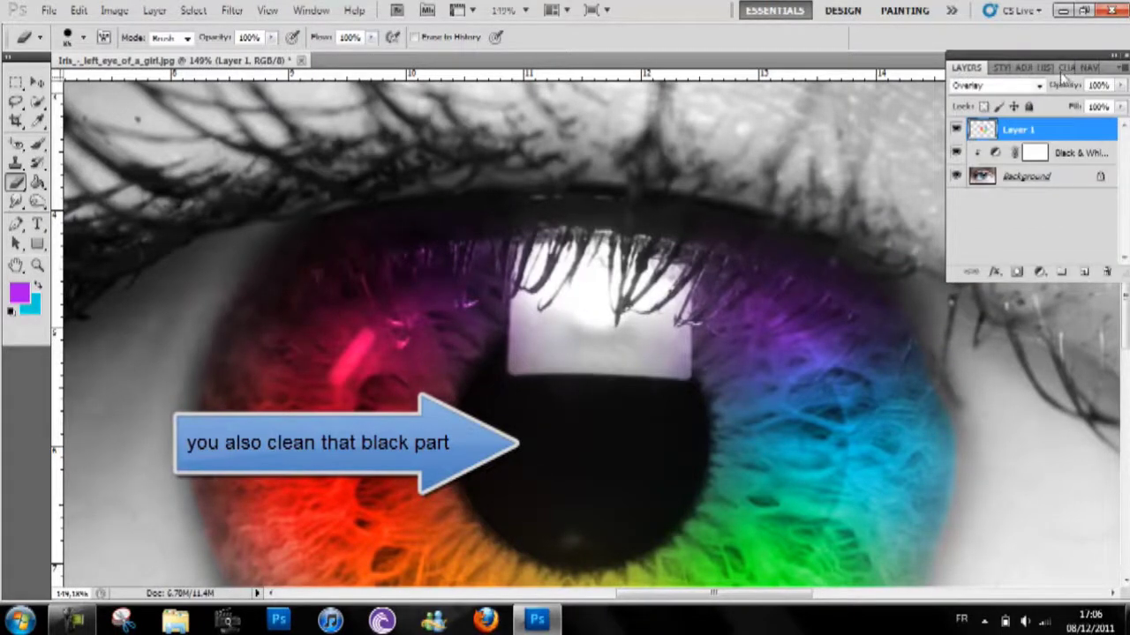
pyautogui.click(1089, 69)
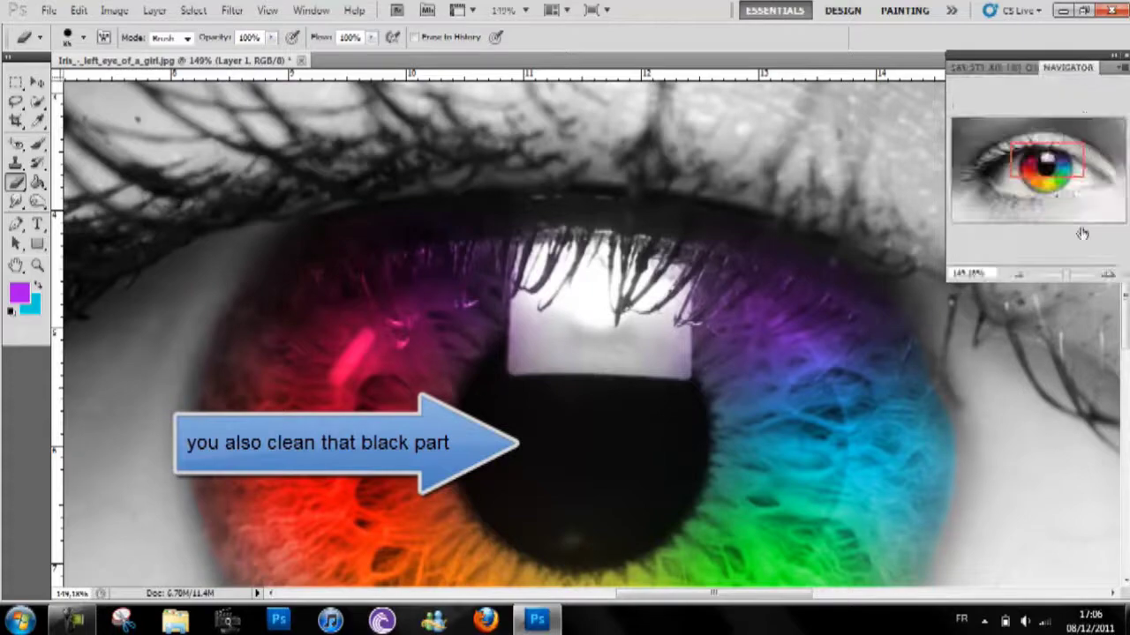
pyautogui.click(1063, 275)
pyautogui.moveTo(1062, 279)
pyautogui.mouseDown()
pyautogui.moveTo(1051, 276)
pyautogui.moveTo(1062, 279)
pyautogui.mouseUp()
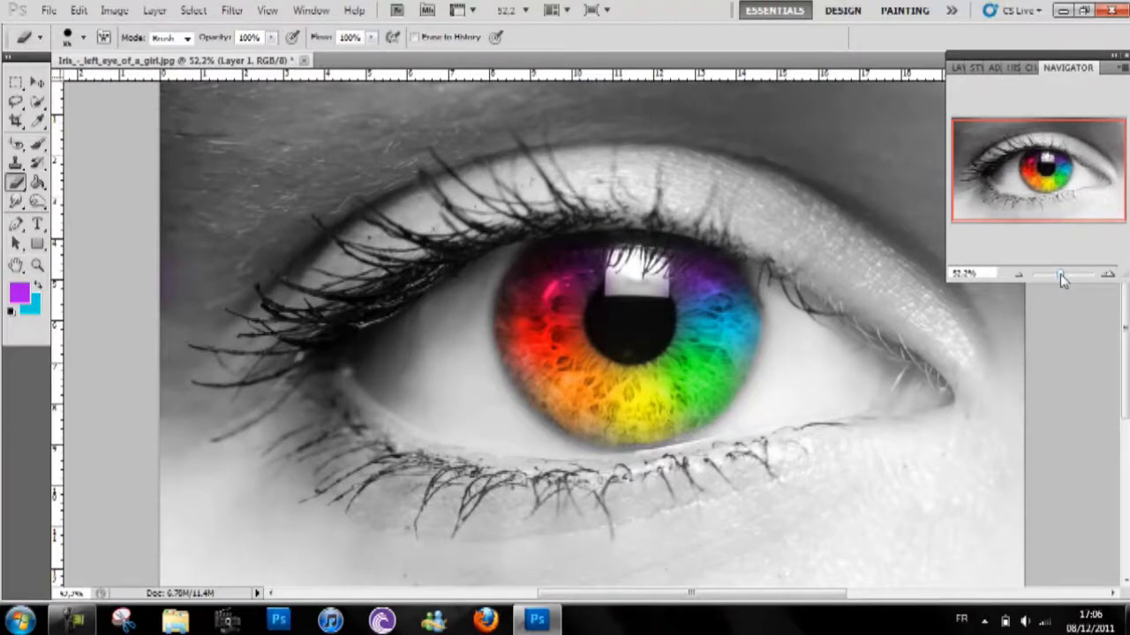
# - Set up the Burn tool with Midtones range, 50% exposure and a brush size, then select the Background layer
pyautogui.click(962, 69)
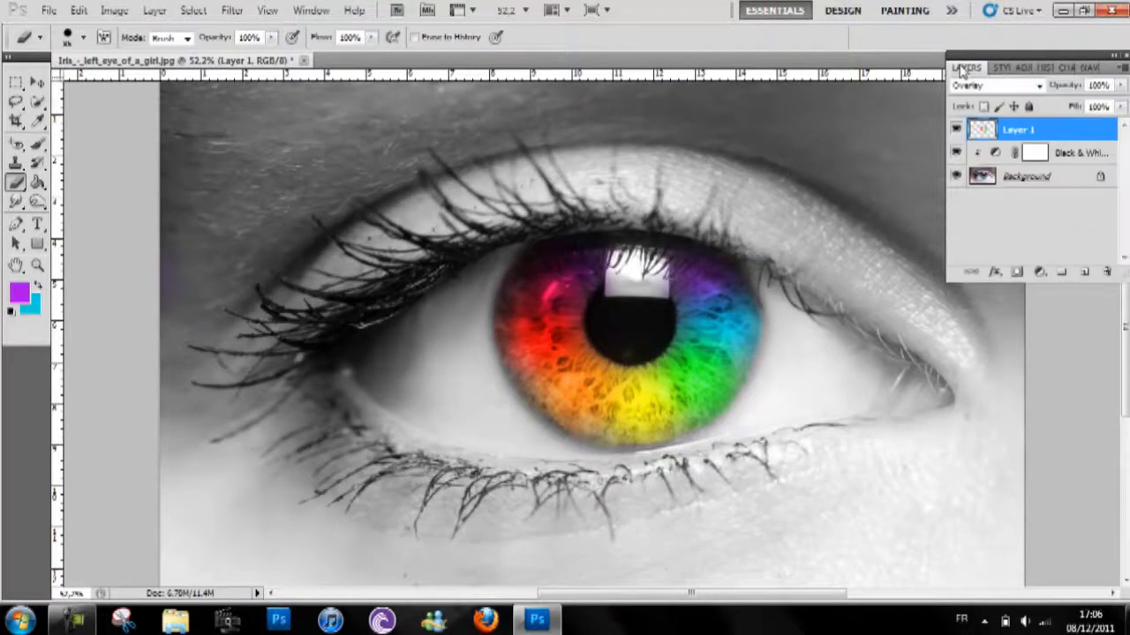
pyautogui.click(37, 203)
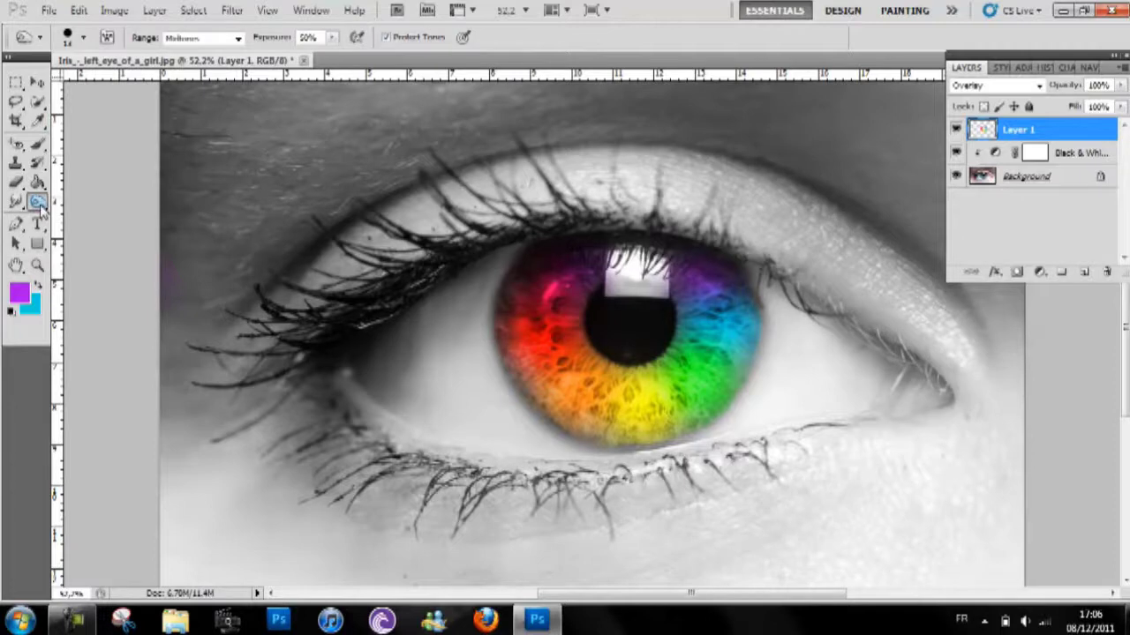
pyautogui.click(39, 204)
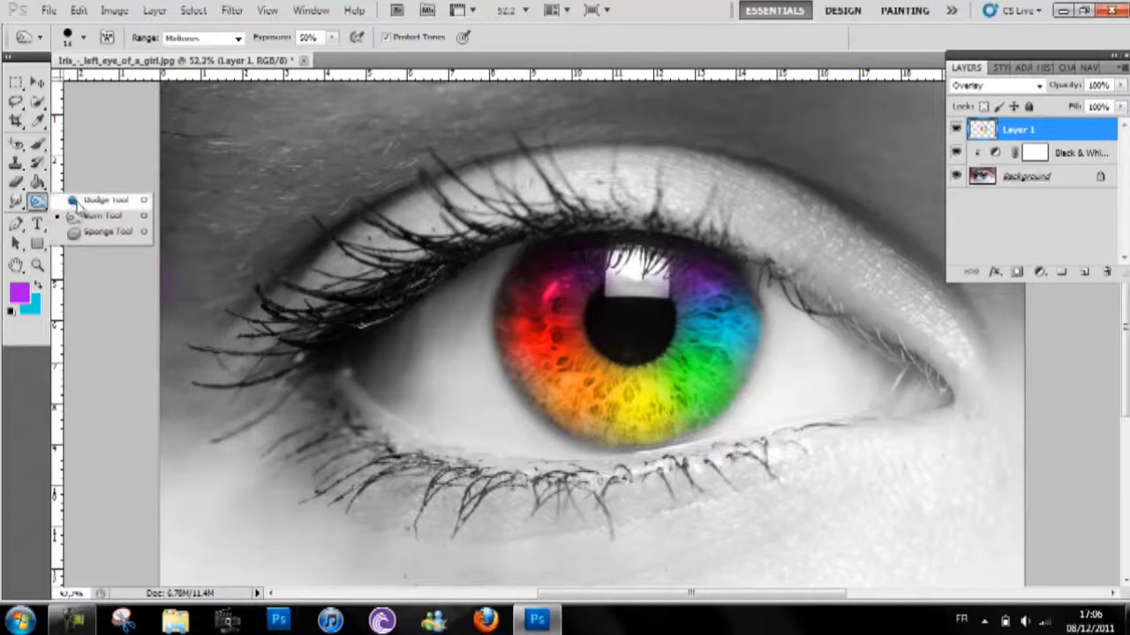
pyautogui.click(85, 217)
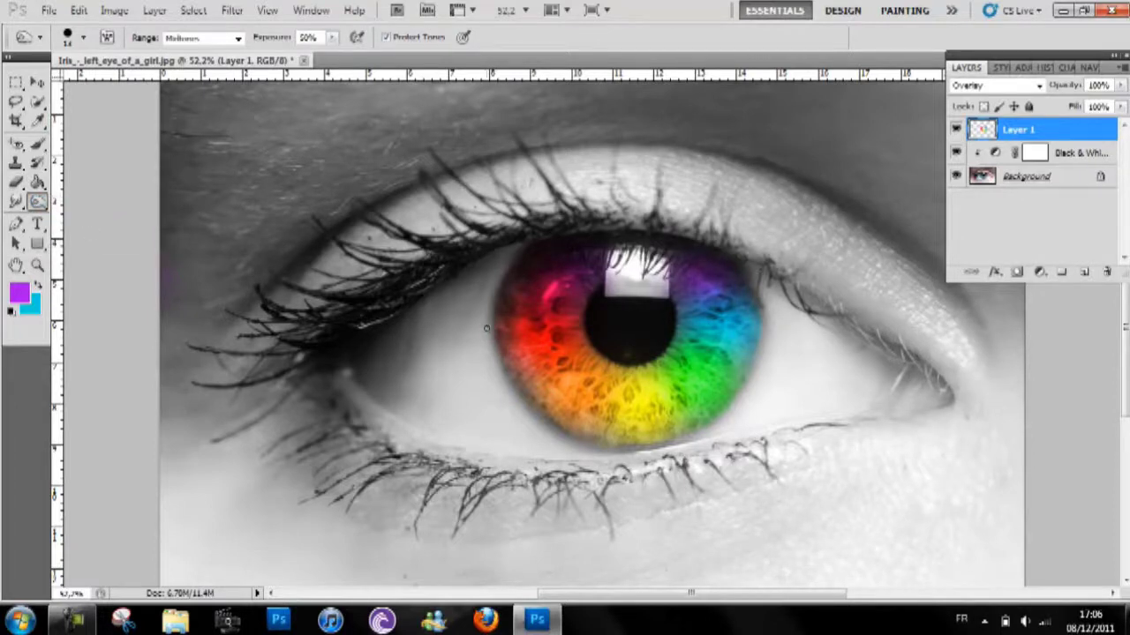
pyautogui.click(84, 38)
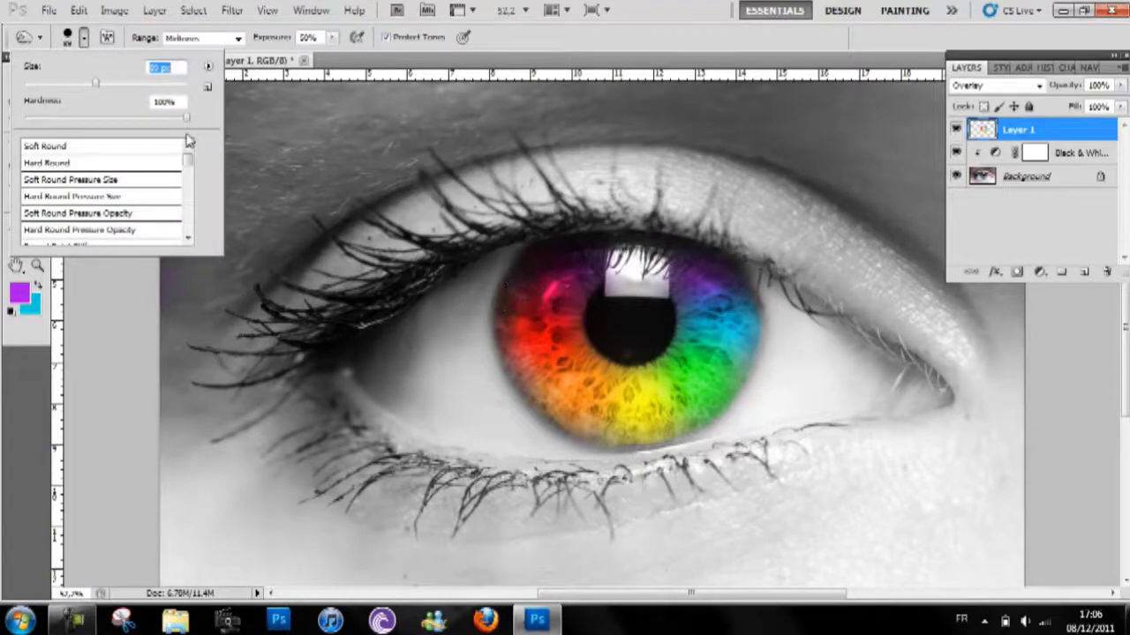
pyautogui.click(580, 266)
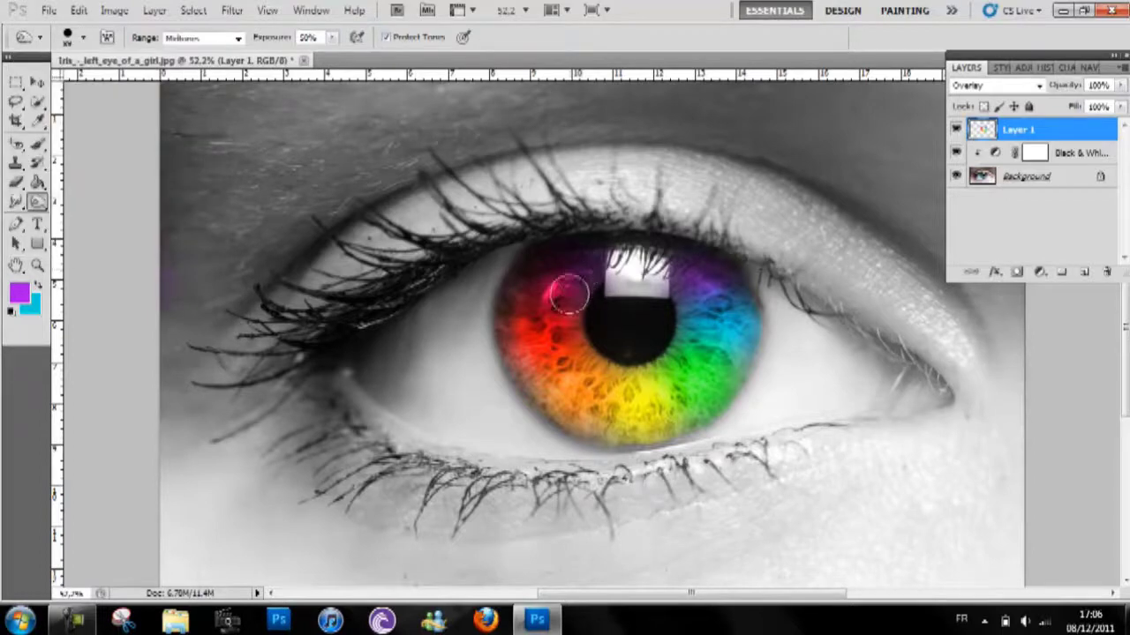
pyautogui.click(568, 296)
pyautogui.click(1027, 181)
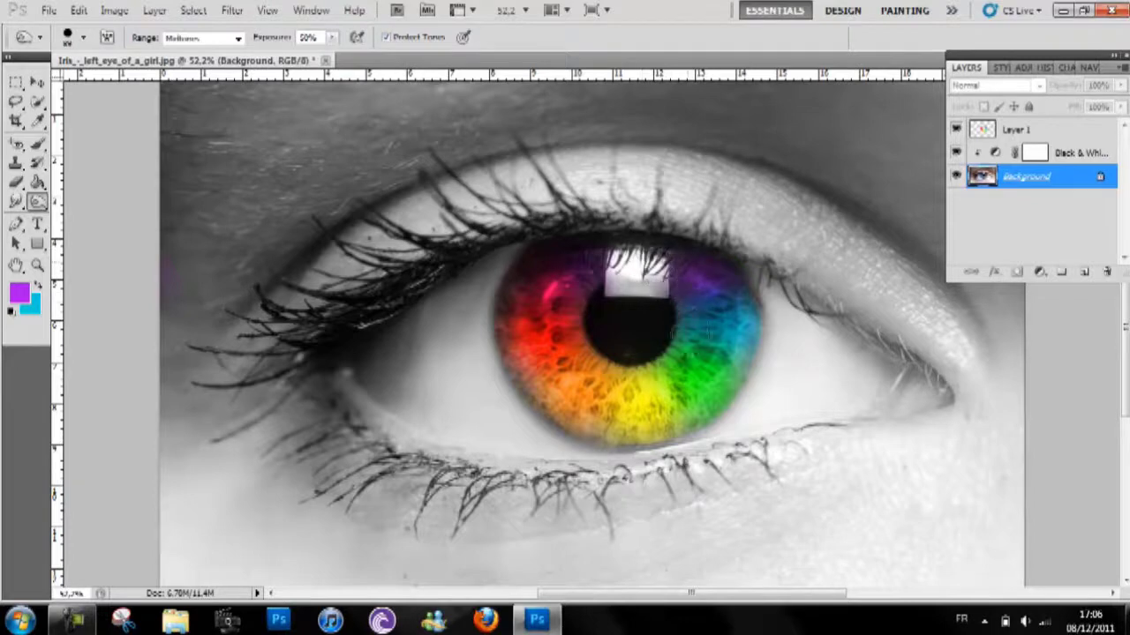
# - Burn the lower, left and right parts of the iris darker on the Background layer
pyautogui.moveTo(559, 252)
pyautogui.mouseDown()
pyautogui.moveTo(536, 295)
pyautogui.moveTo(532, 331)
pyautogui.moveTo(554, 370)
pyautogui.moveTo(693, 365)
pyautogui.moveTo(730, 326)
pyautogui.moveTo(705, 279)
pyautogui.moveTo(667, 261)
pyautogui.moveTo(553, 255)
pyautogui.moveTo(512, 293)
pyautogui.moveTo(510, 333)
pyautogui.moveTo(533, 370)
pyautogui.mouseUp()
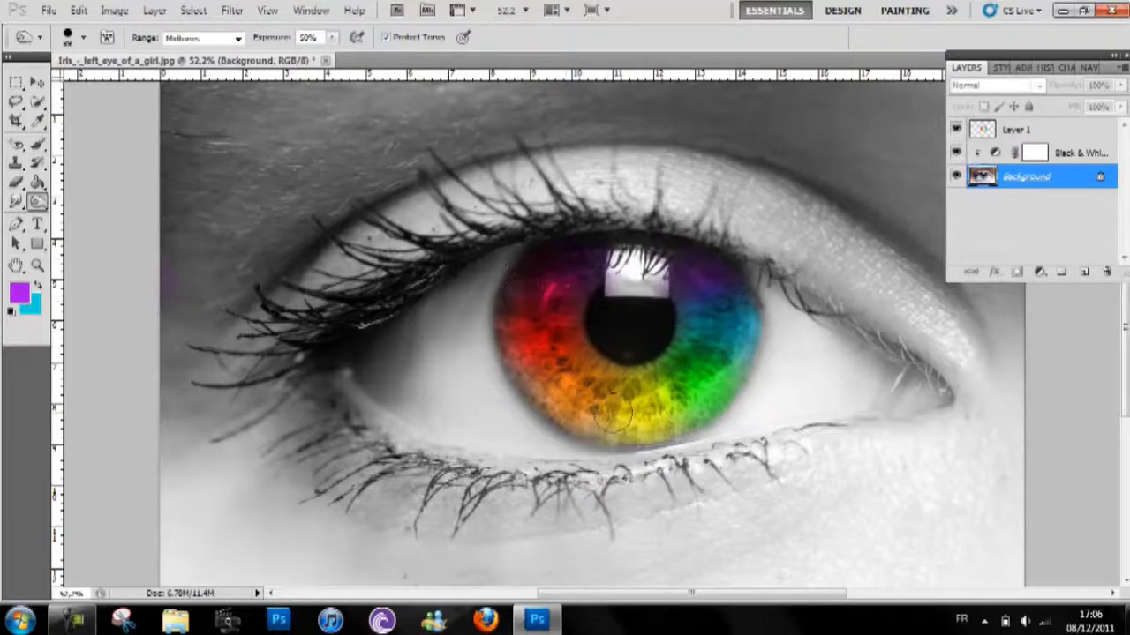
pyautogui.moveTo(612, 412)
pyautogui.mouseDown()
pyautogui.moveTo(678, 399)
pyautogui.moveTo(692, 260)
pyautogui.moveTo(672, 259)
pyautogui.moveTo(691, 350)
pyautogui.moveTo(558, 412)
pyautogui.moveTo(538, 397)
pyautogui.moveTo(720, 342)
pyautogui.moveTo(669, 384)
pyautogui.moveTo(563, 394)
pyautogui.moveTo(523, 317)
pyautogui.moveTo(635, 395)
pyautogui.moveTo(575, 338)
pyautogui.moveTo(562, 283)
pyautogui.moveTo(603, 253)
pyautogui.moveTo(617, 352)
pyautogui.moveTo(697, 303)
pyautogui.moveTo(545, 311)
pyautogui.moveTo(711, 327)
pyautogui.moveTo(695, 384)
pyautogui.moveTo(594, 365)
pyautogui.moveTo(590, 290)
pyautogui.moveTo(635, 240)
pyautogui.moveTo(745, 337)
pyautogui.moveTo(559, 323)
pyautogui.moveTo(585, 273)
pyautogui.moveTo(698, 310)
pyautogui.moveTo(612, 348)
pyautogui.moveTo(676, 415)
pyautogui.moveTo(699, 355)
pyautogui.moveTo(733, 319)
pyautogui.moveTo(698, 350)
pyautogui.moveTo(717, 348)
pyautogui.moveTo(548, 295)
pyautogui.moveTo(544, 318)
pyautogui.moveTo(602, 359)
pyautogui.moveTo(588, 395)
pyautogui.moveTo(554, 362)
pyautogui.moveTo(546, 306)
pyautogui.moveTo(705, 381)
pyautogui.mouseUp()
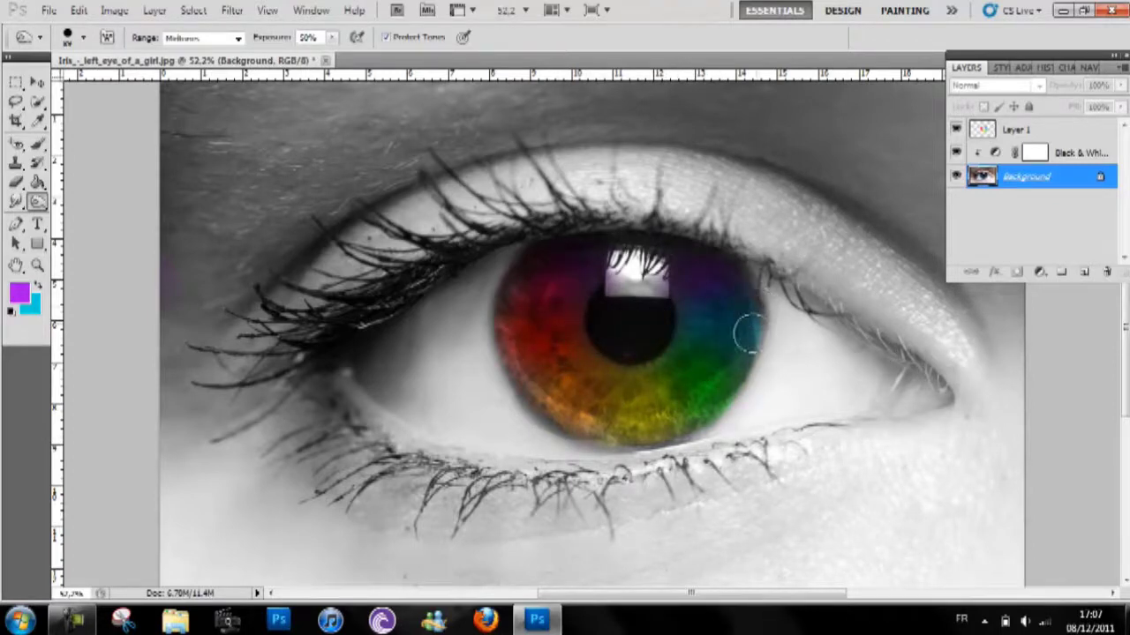
pyautogui.moveTo(749, 335)
pyautogui.mouseDown()
pyautogui.moveTo(685, 410)
pyautogui.moveTo(586, 417)
pyautogui.moveTo(529, 368)
pyautogui.mouseUp()
pyautogui.moveTo(510, 298)
pyautogui.mouseDown()
pyautogui.moveTo(515, 336)
pyautogui.moveTo(568, 406)
pyautogui.moveTo(715, 325)
pyautogui.moveTo(527, 397)
pyautogui.moveTo(640, 253)
pyautogui.moveTo(720, 287)
pyautogui.moveTo(742, 328)
pyautogui.moveTo(709, 336)
pyautogui.moveTo(728, 309)
pyautogui.moveTo(631, 290)
pyautogui.moveTo(668, 257)
pyautogui.moveTo(649, 391)
pyautogui.moveTo(676, 352)
pyautogui.moveTo(650, 298)
pyautogui.mouseUp()
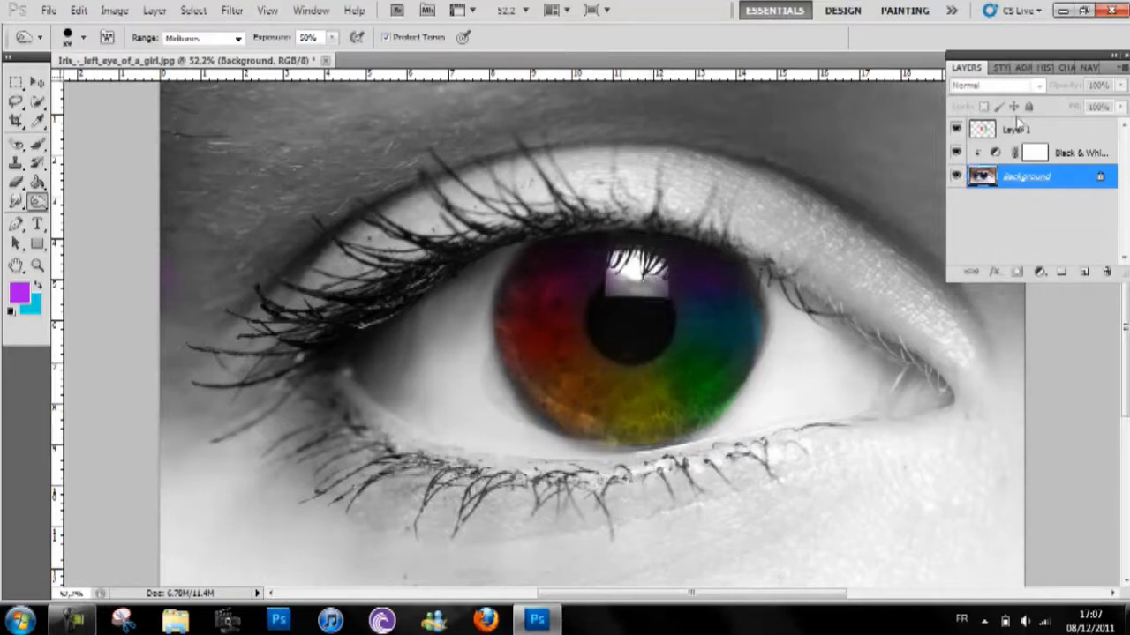
pyautogui.click(1004, 69)
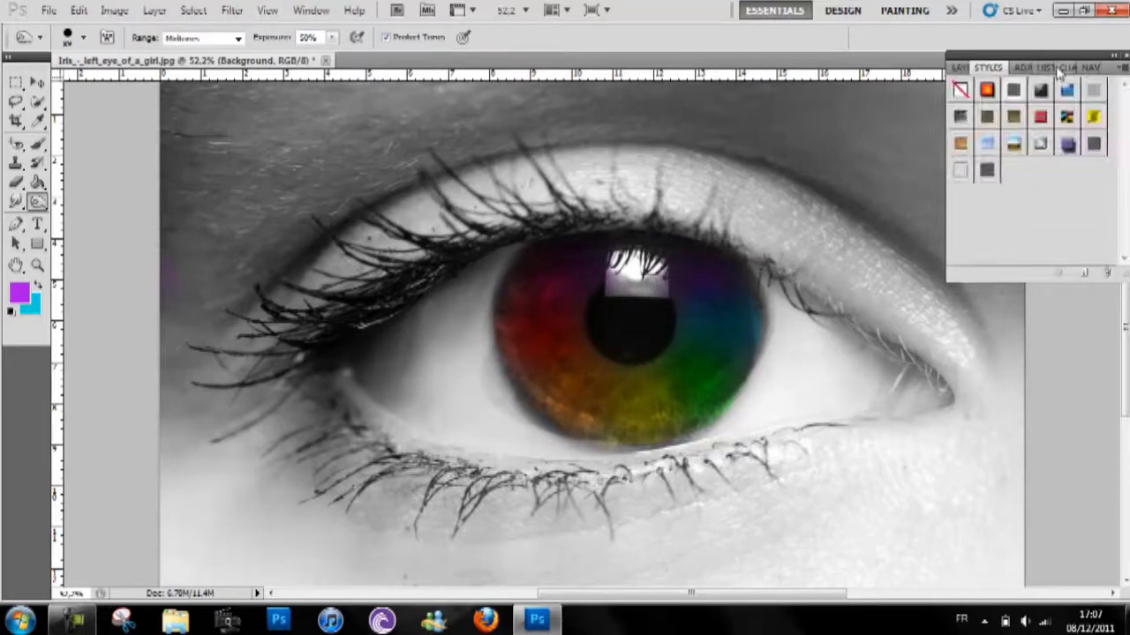
# - In History, revert to the state before the burn strokes and compare with the latest burn
pyautogui.click(1044, 68)
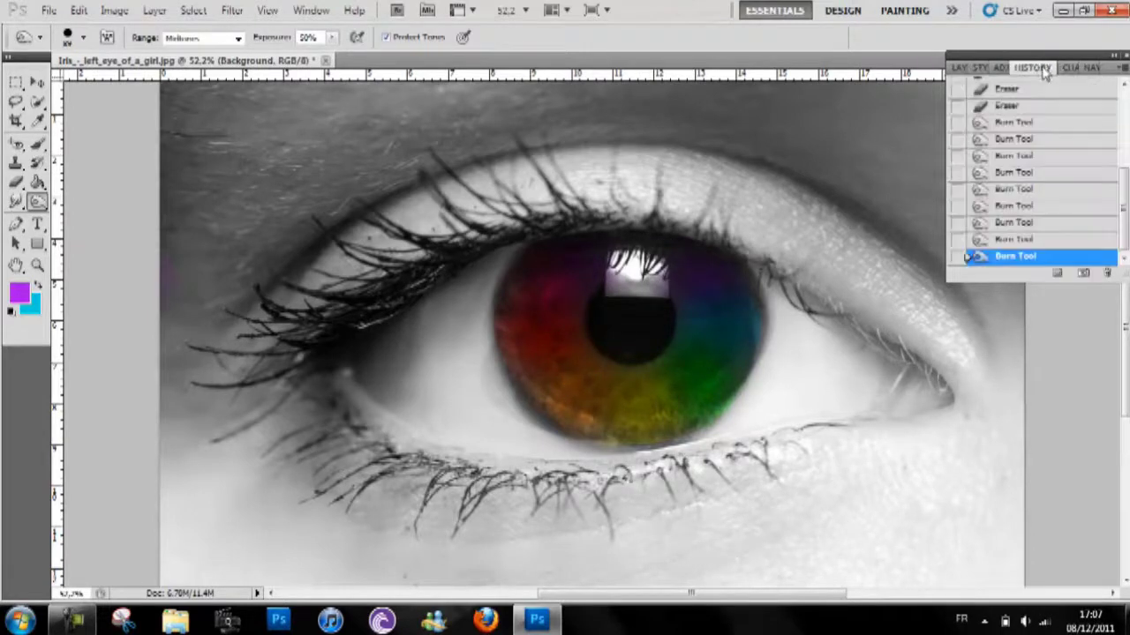
pyautogui.click(1015, 107)
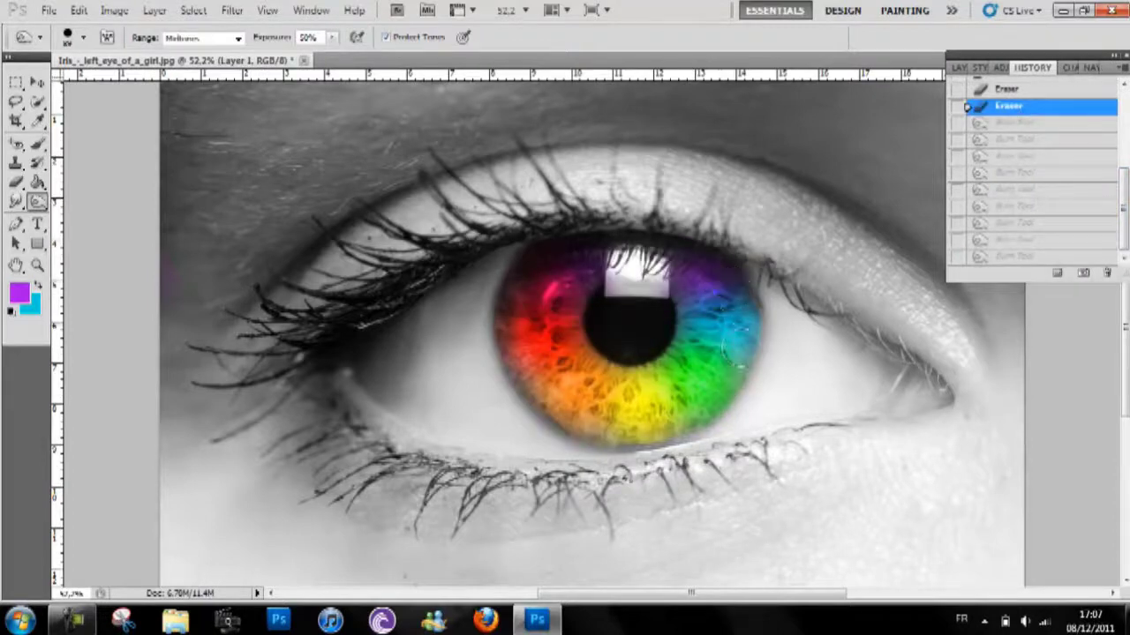
pyautogui.click(1015, 255)
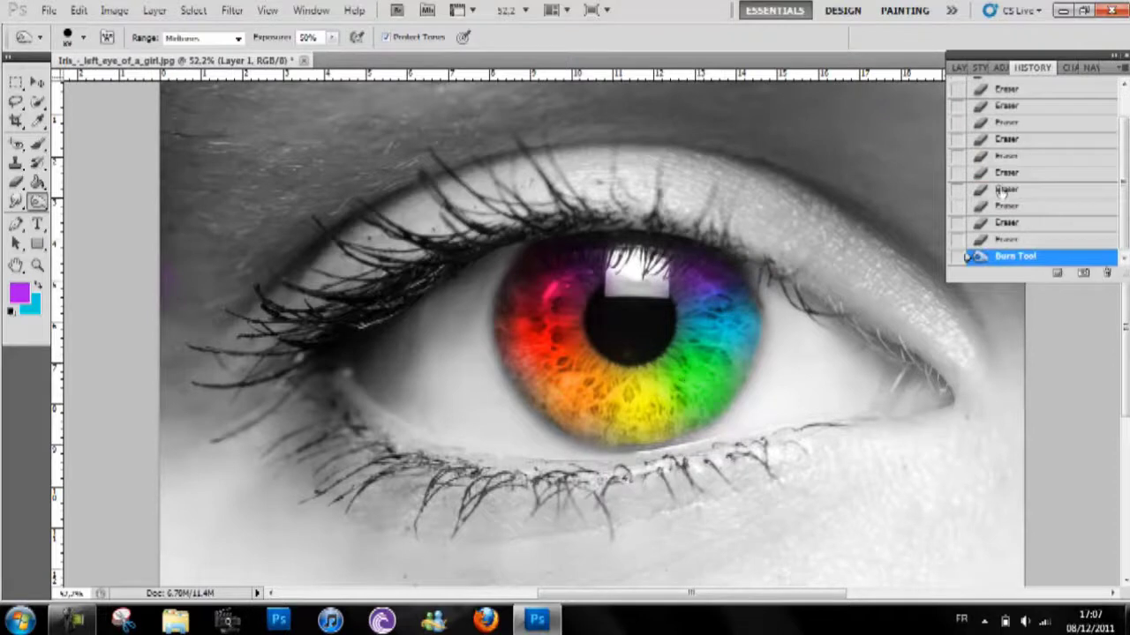
# - Test a burn stroke on the lower-right iris edge on Background, then step backward to undo it
pyautogui.click(964, 68)
pyautogui.click(1020, 181)
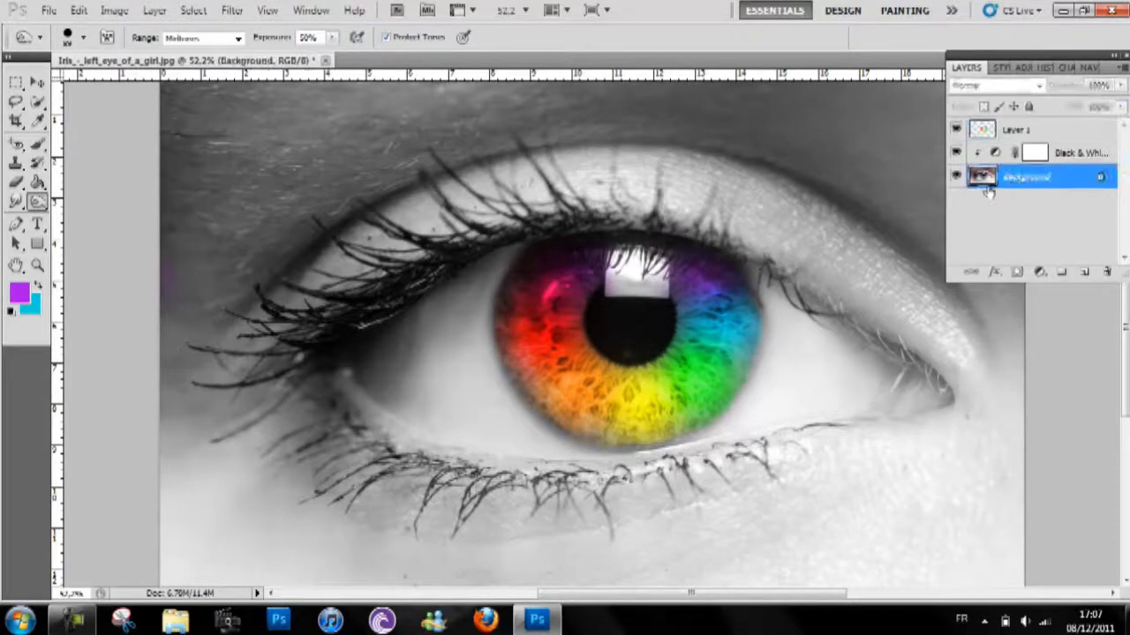
pyautogui.moveTo(745, 313)
pyautogui.mouseDown()
pyautogui.moveTo(728, 370)
pyautogui.moveTo(664, 413)
pyautogui.mouseUp()
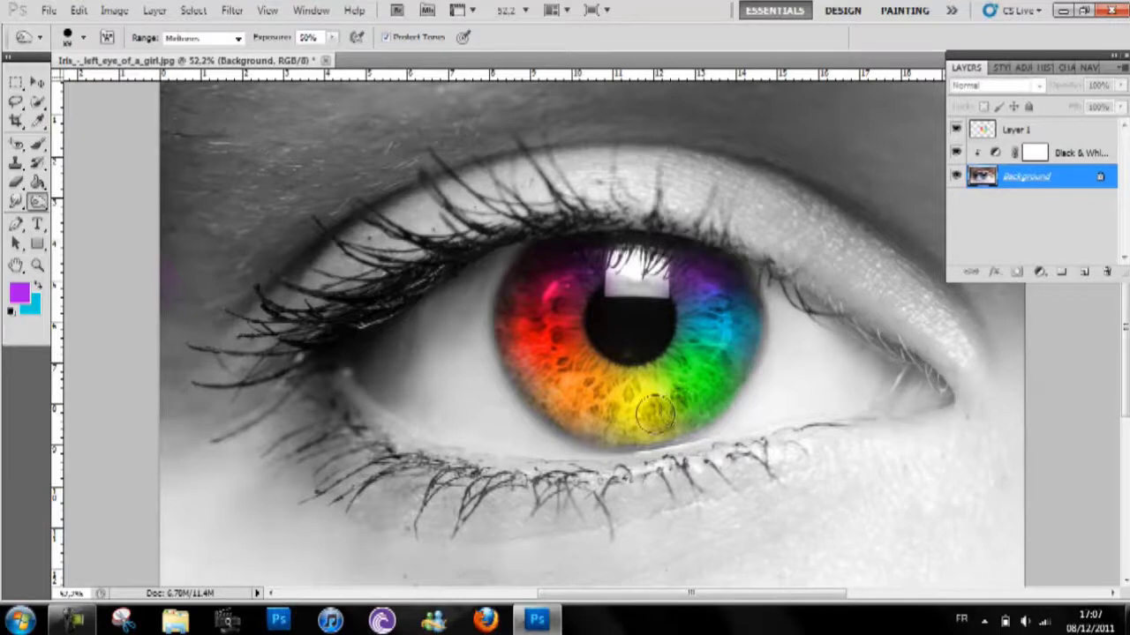
pyautogui.click(78, 10)
pyautogui.click(132, 38)
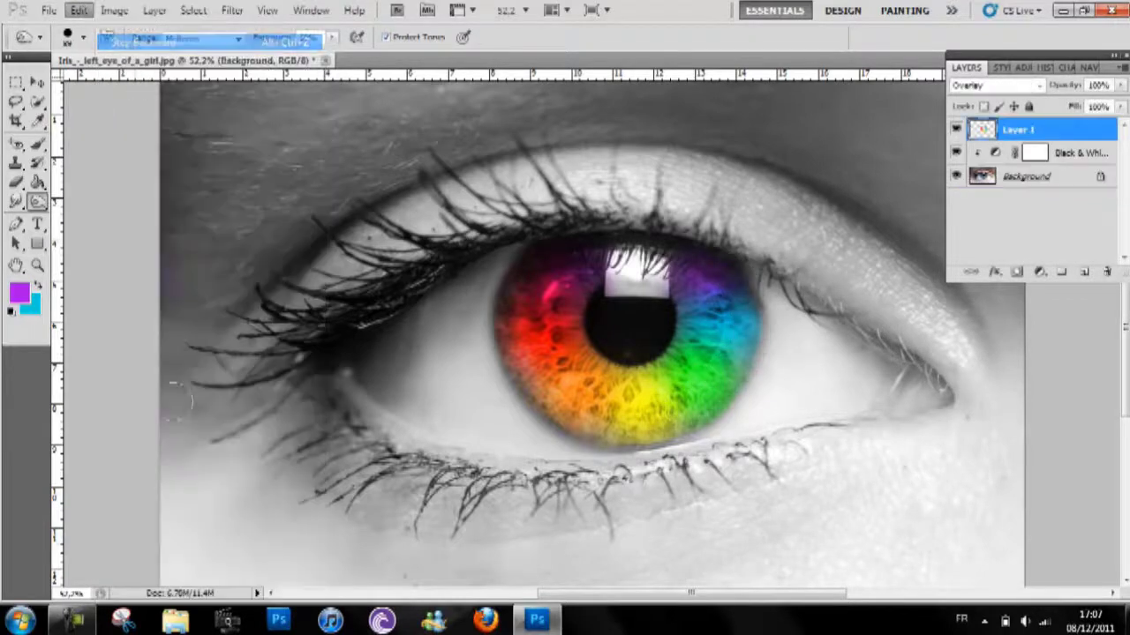
pyautogui.click(88, 621)
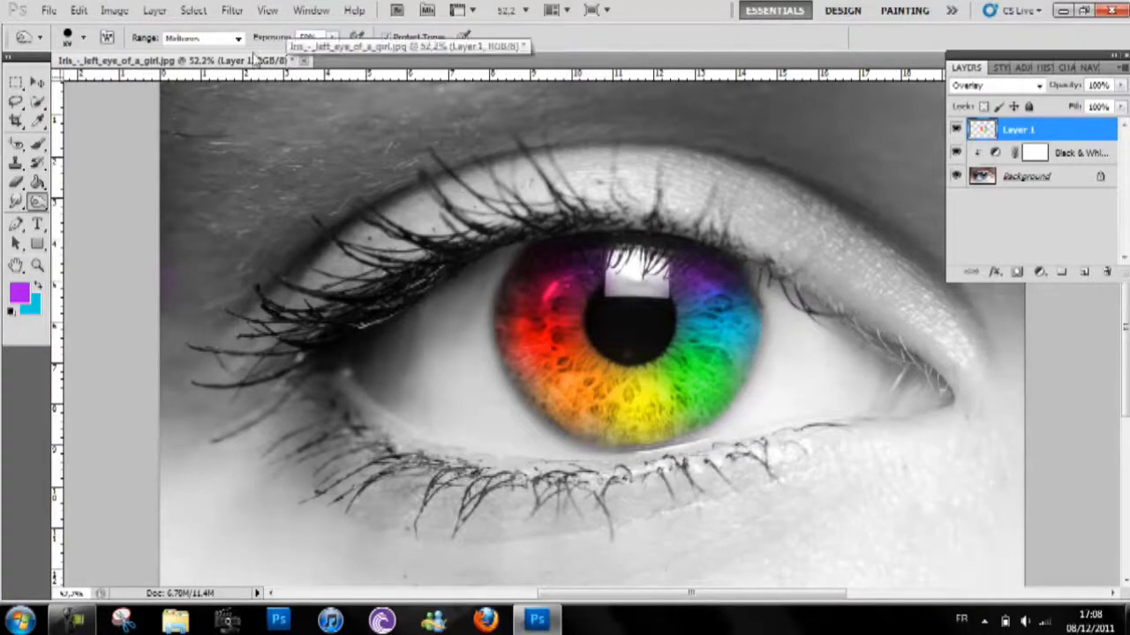
# - Replace the Black & White 1 layer with a new default Black & White adjustment layer
pyautogui.click(1034, 176)
pyautogui.click(1072, 155)
pyautogui.press('Delete')
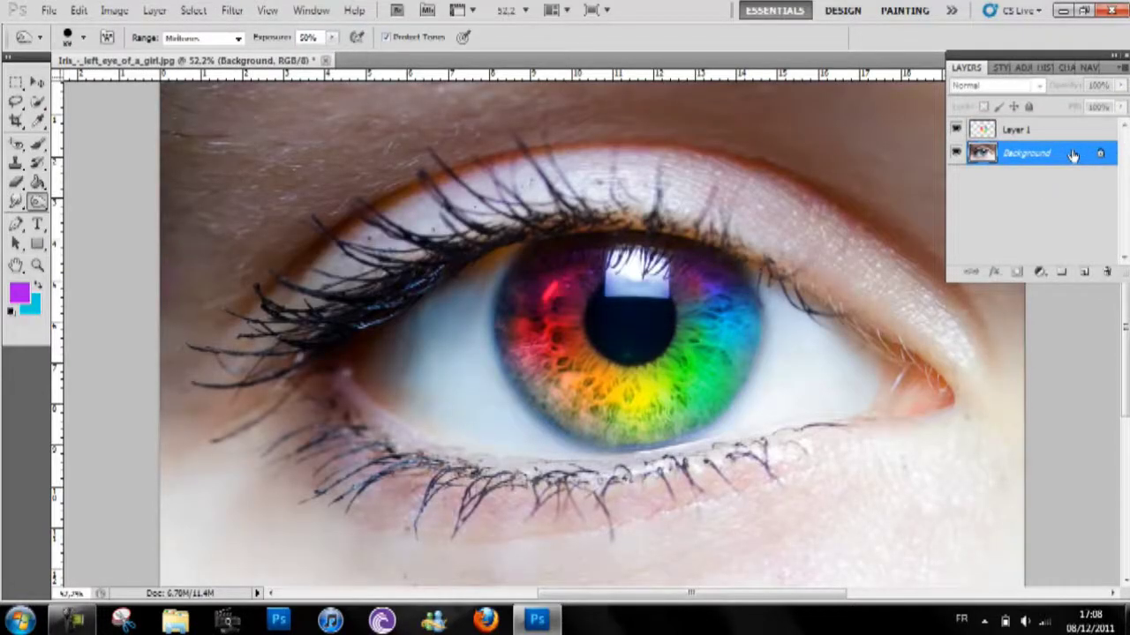
pyautogui.click(1026, 73)
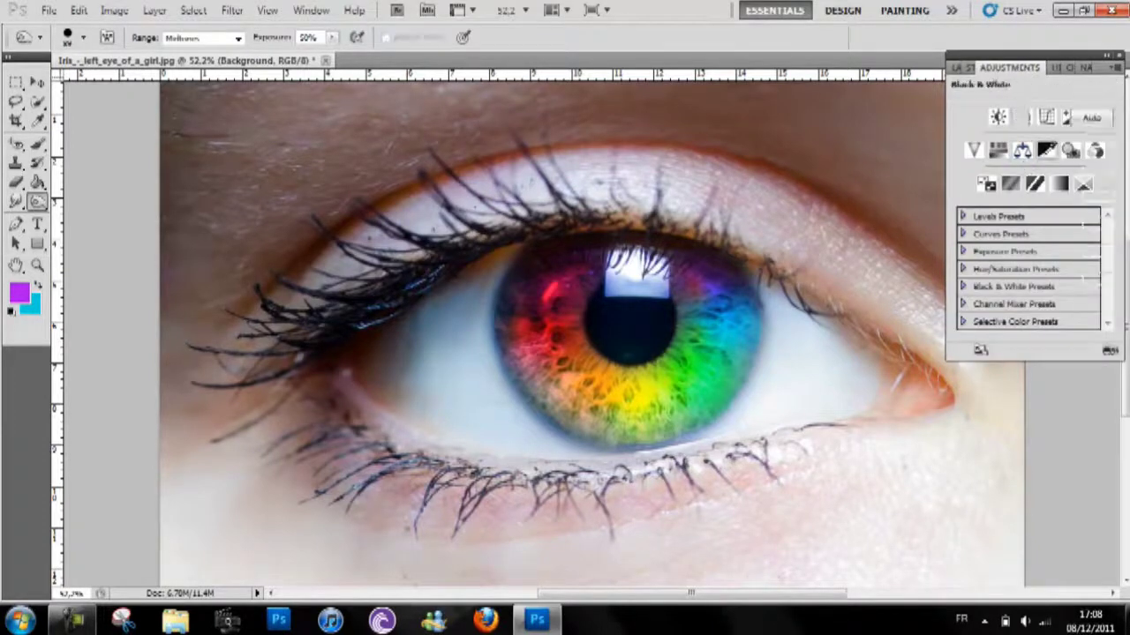
pyautogui.click(1050, 150)
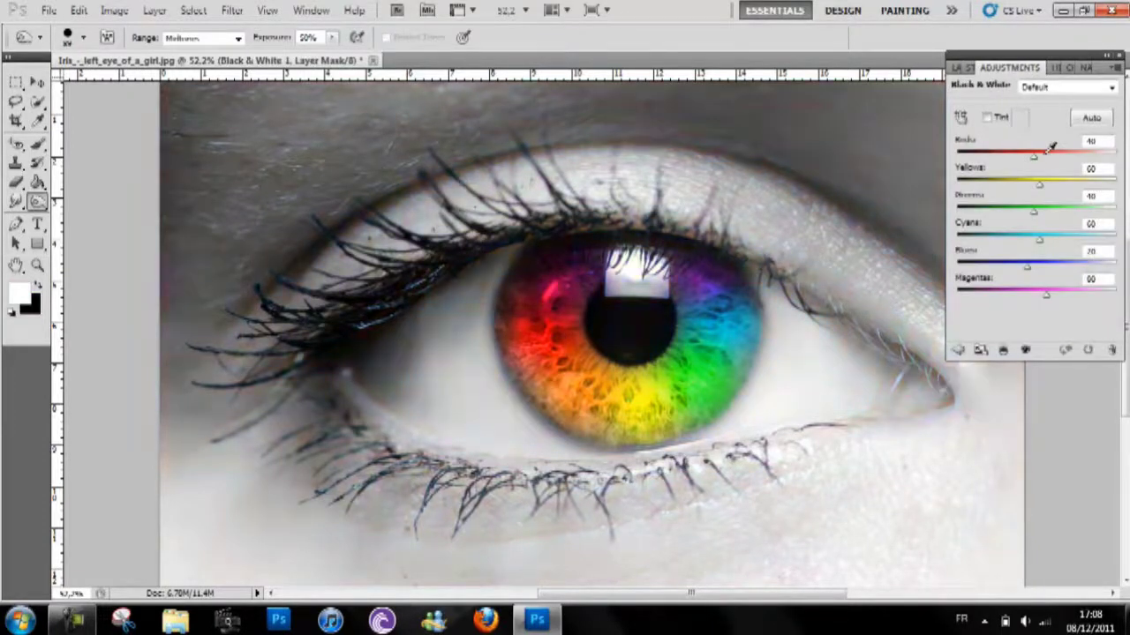
pyautogui.click(963, 69)
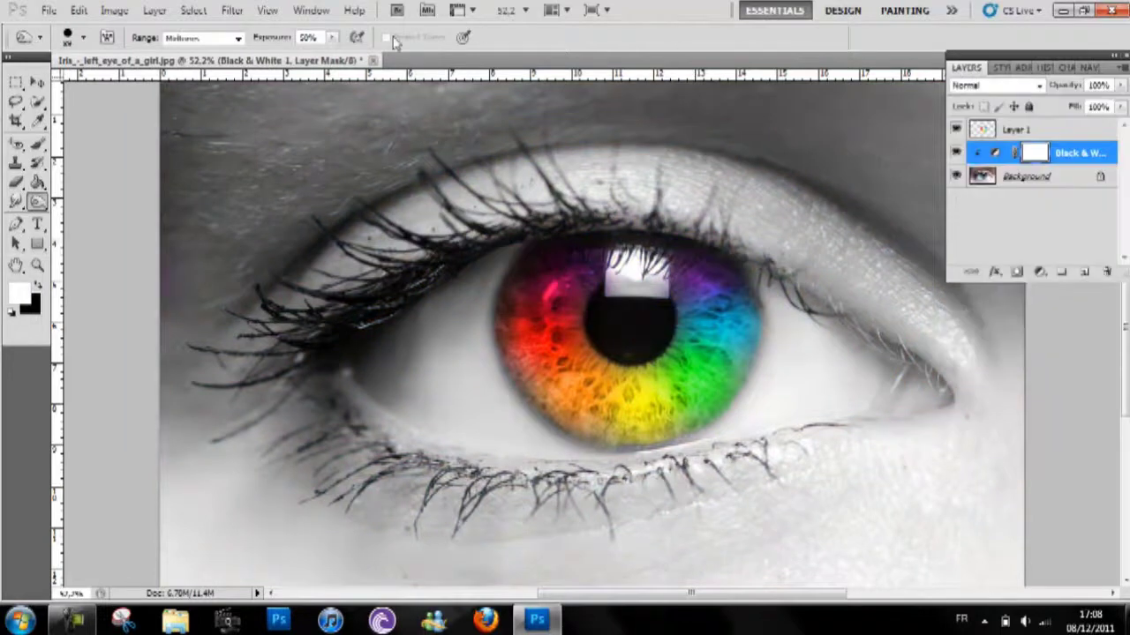
# - Save a JPEG copy named 'Iris_-_left_eye_of_a_girl 2.jpg', then quit Photoshop
pyautogui.click(49, 10)
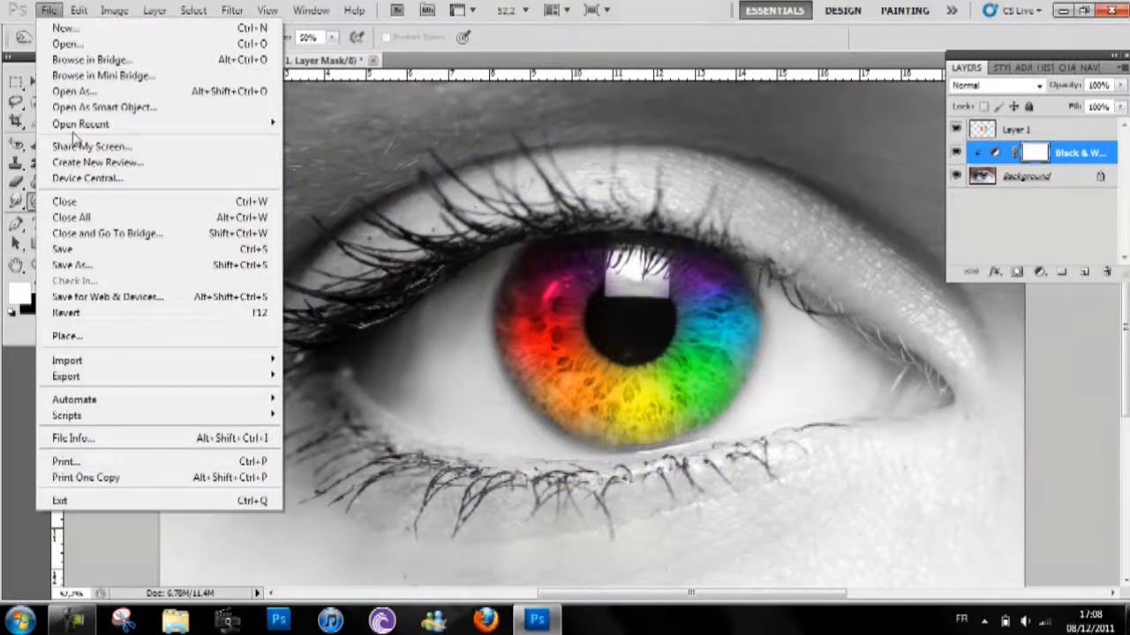
pyautogui.click(97, 266)
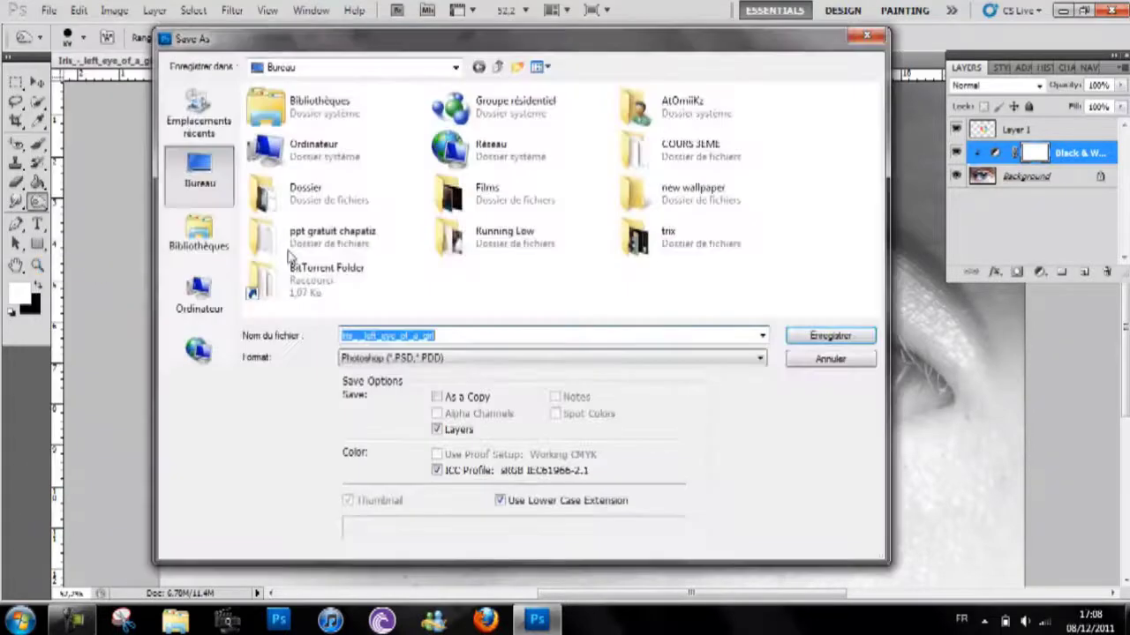
pyautogui.click(450, 337)
pyautogui.moveTo(451, 336); pyautogui.dragTo(270, 327)
pyautogui.click(476, 337)
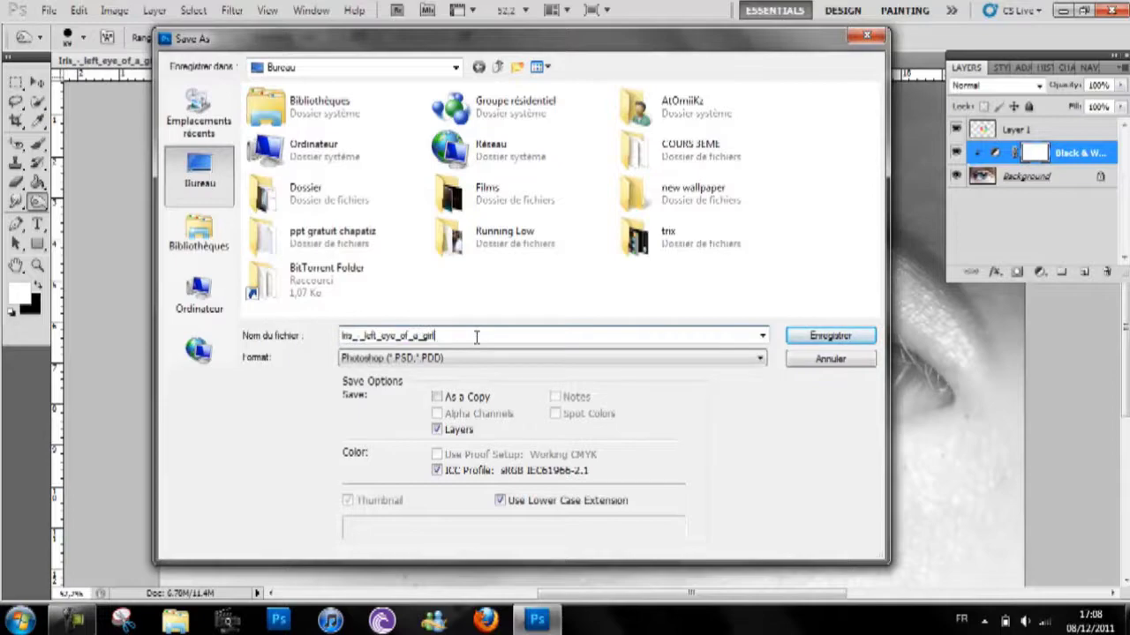
pyautogui.click(425, 362)
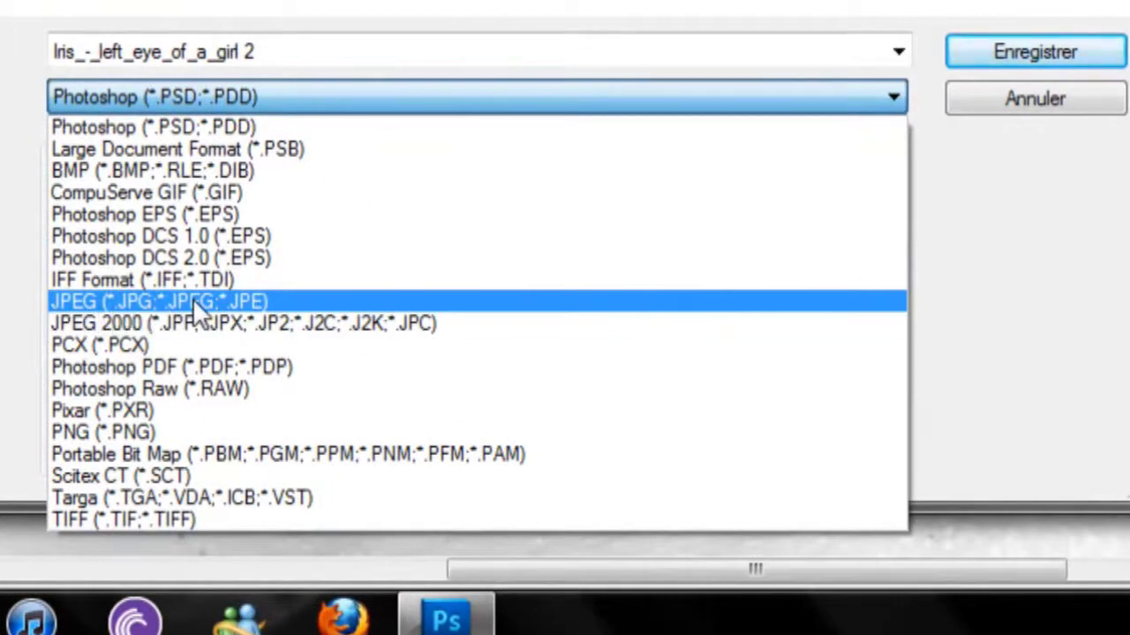
pyautogui.click(194, 301)
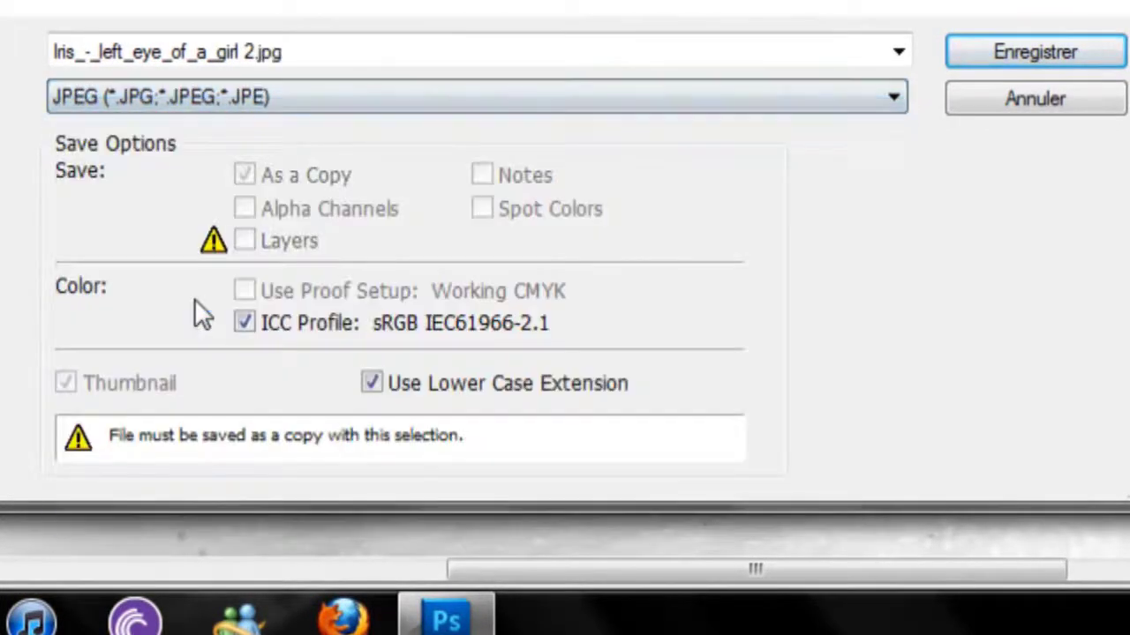
pyautogui.click(1031, 41)
pyautogui.press('Return')
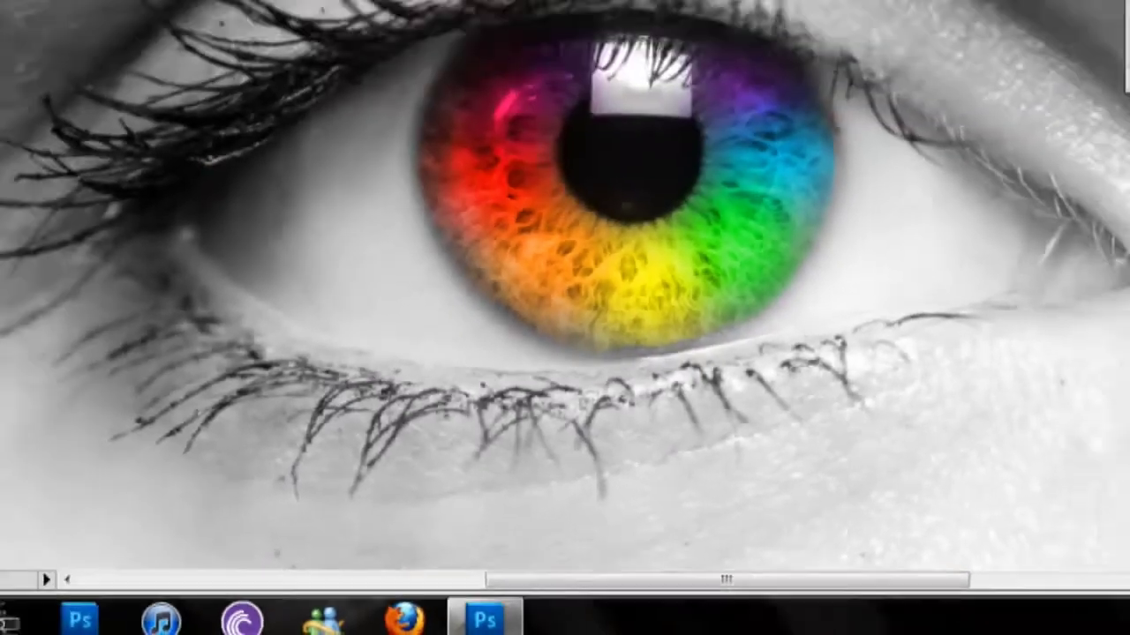
pyautogui.click(1106, 12)
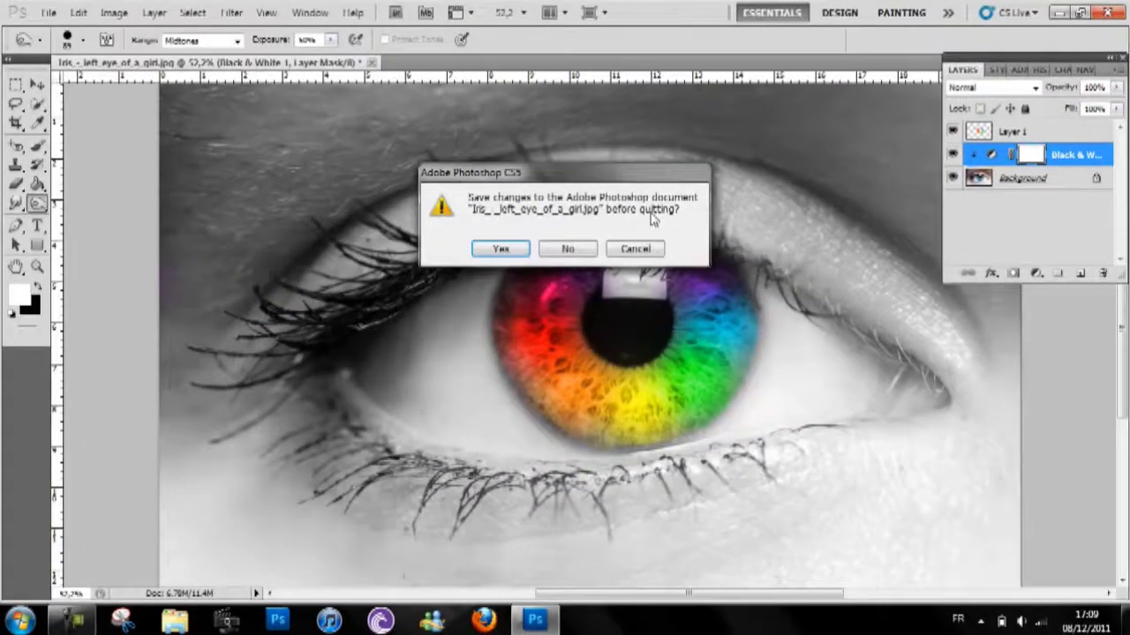
# - Quit without saving the original, open the rainbow copy, and move IMG_0067 into the Films folder
pyautogui.press('n')
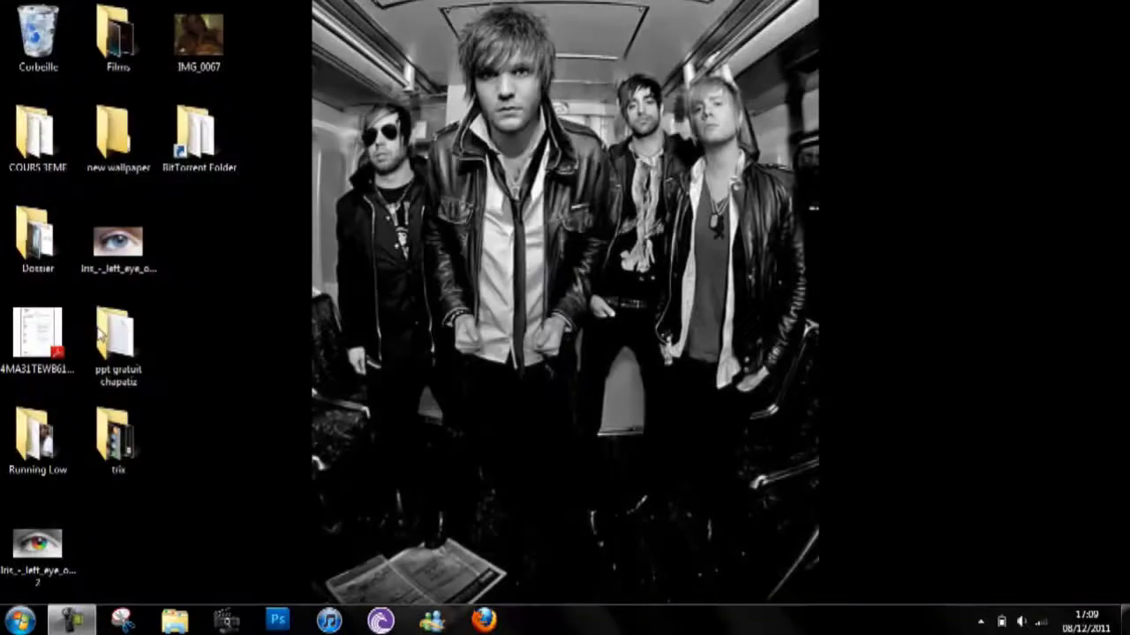
pyautogui.doubleClick(39, 549)
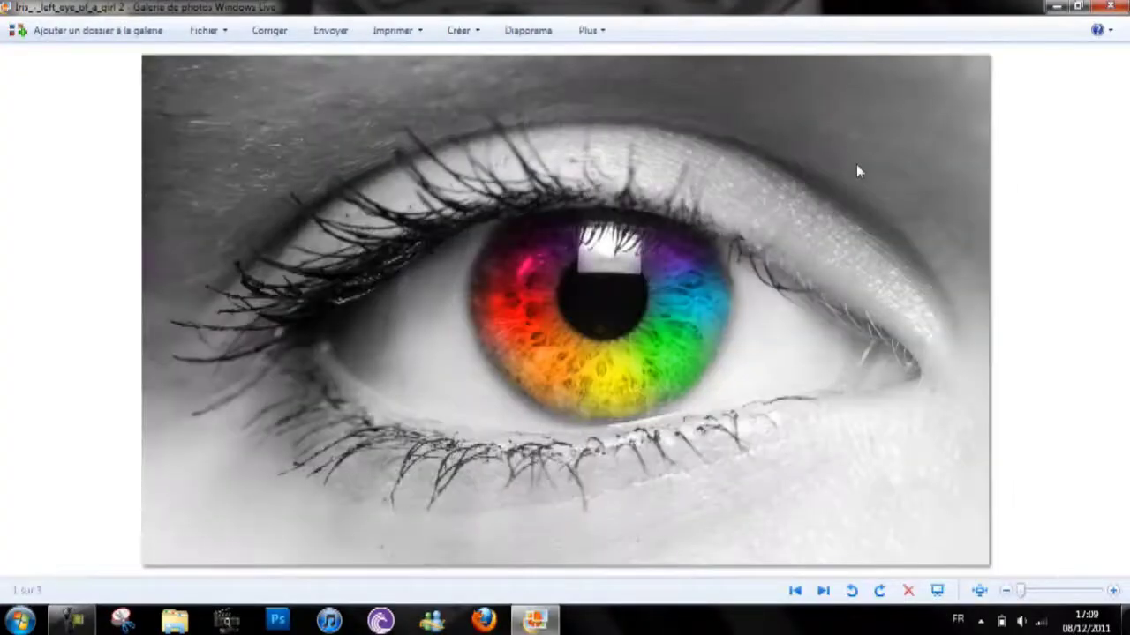
pyautogui.click(1110, 6)
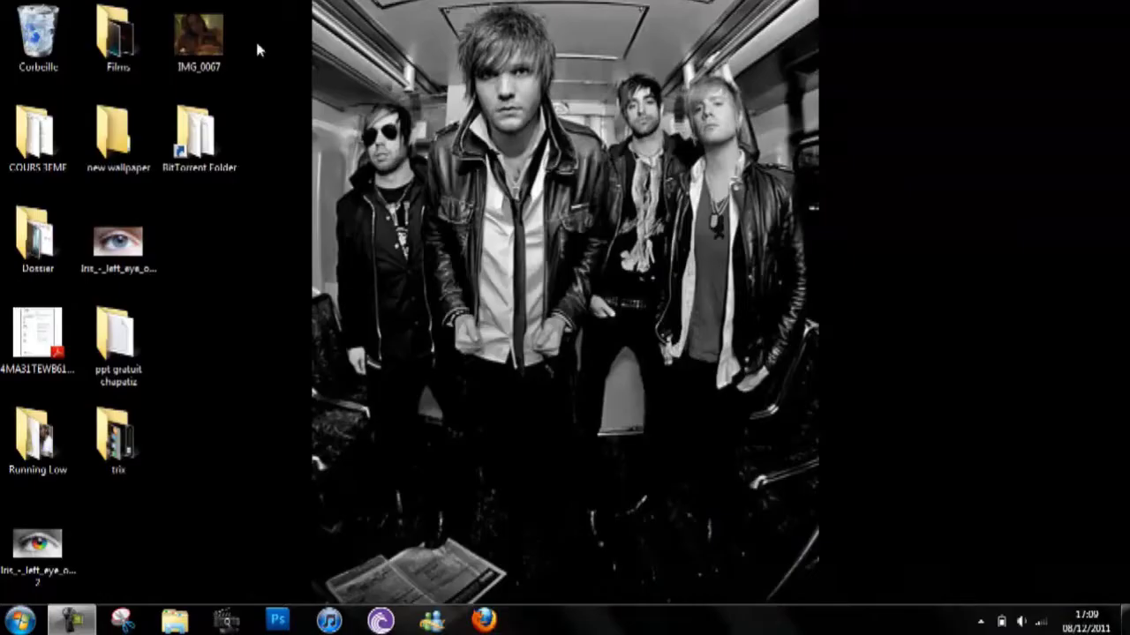
pyautogui.moveTo(197, 34); pyautogui.dragTo(131, 44)
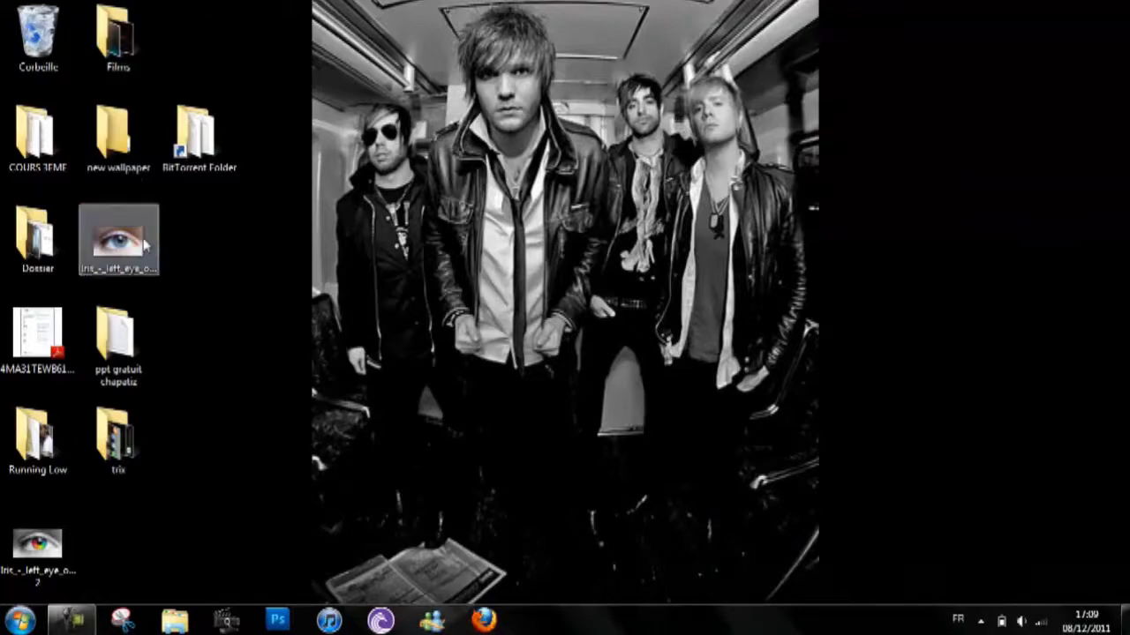
# - Open the original blue eye photo, flip between it and the rainbow-iris copy, then close the gallery
pyautogui.doubleClick(138, 206)
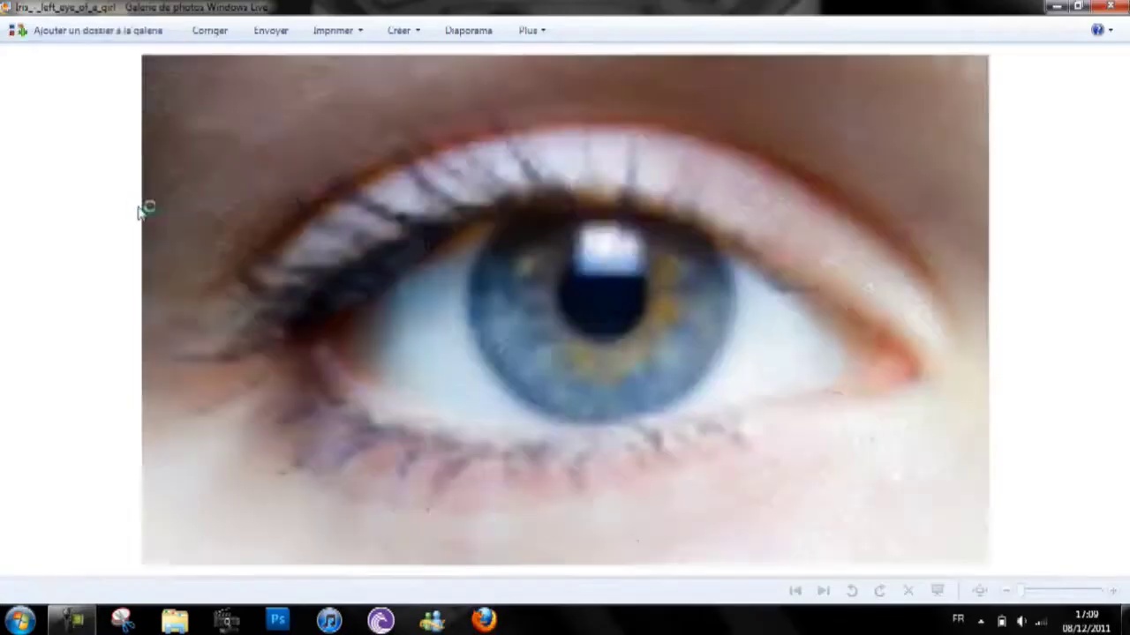
pyautogui.press('Right')
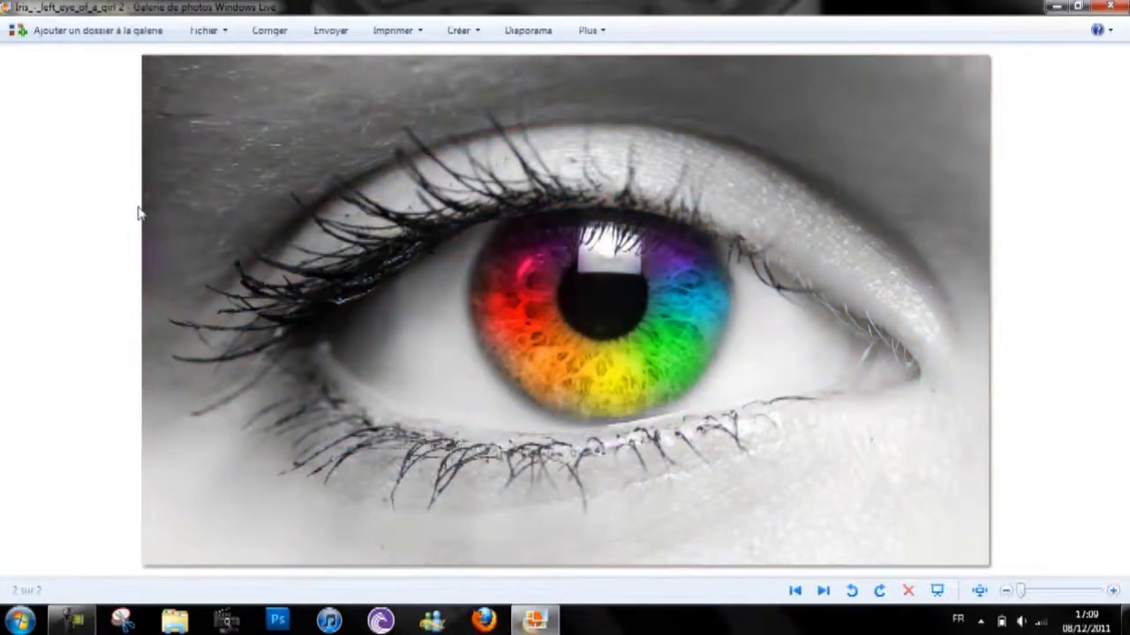
pyautogui.press('Left')
pyautogui.press('Right')
pyautogui.press('Left')
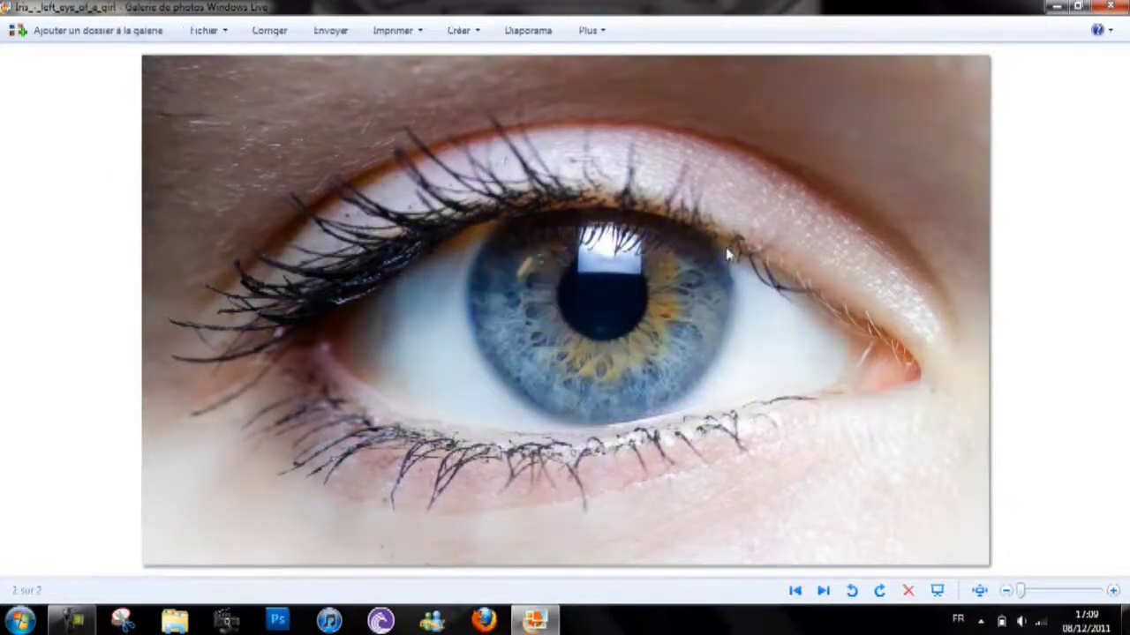
pyautogui.press('Right')
pyautogui.press('Left')
pyautogui.press('Right')
pyautogui.press('Left')
pyautogui.press('Right')
pyautogui.press('Left')
pyautogui.press('Right')
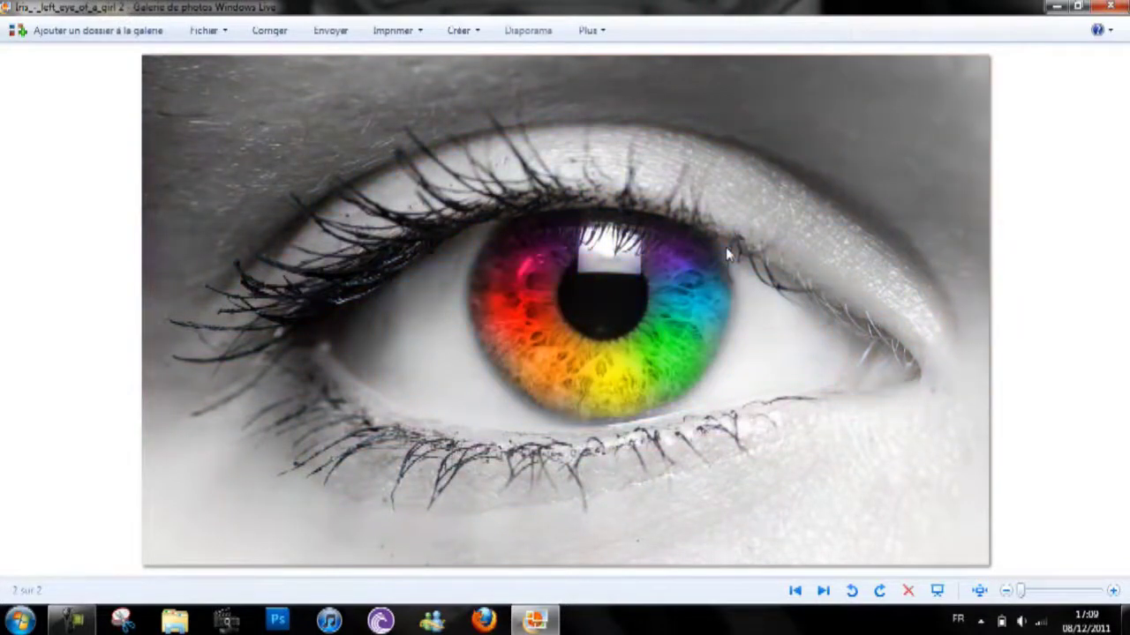
pyautogui.press('Left')
pyautogui.hotkey('alt', 'F4')
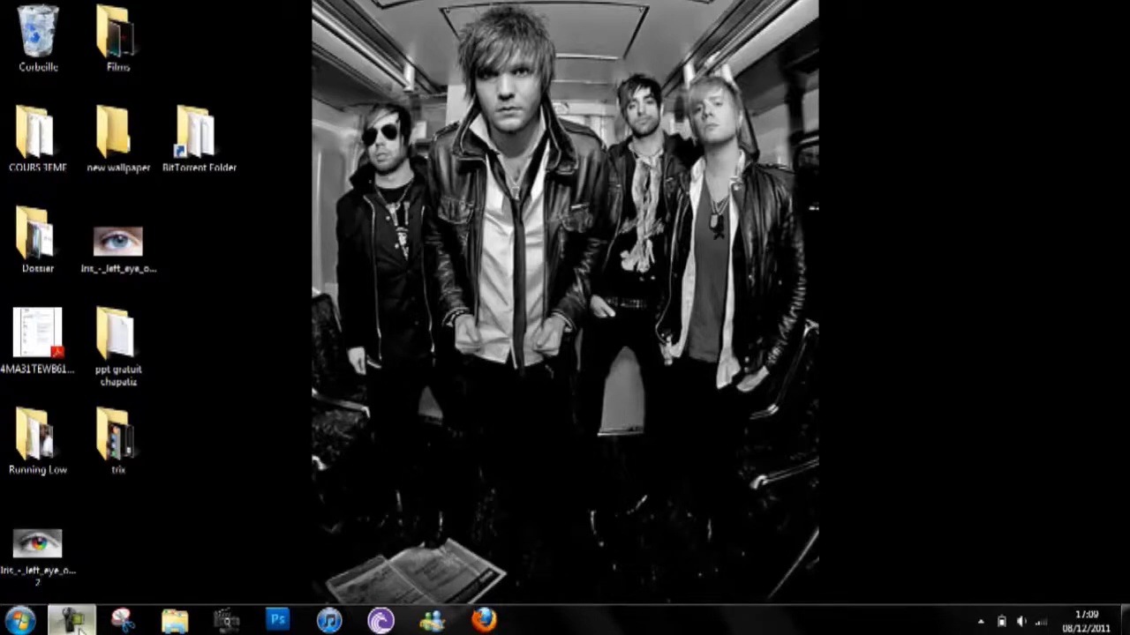
pyautogui.click(104, 543)
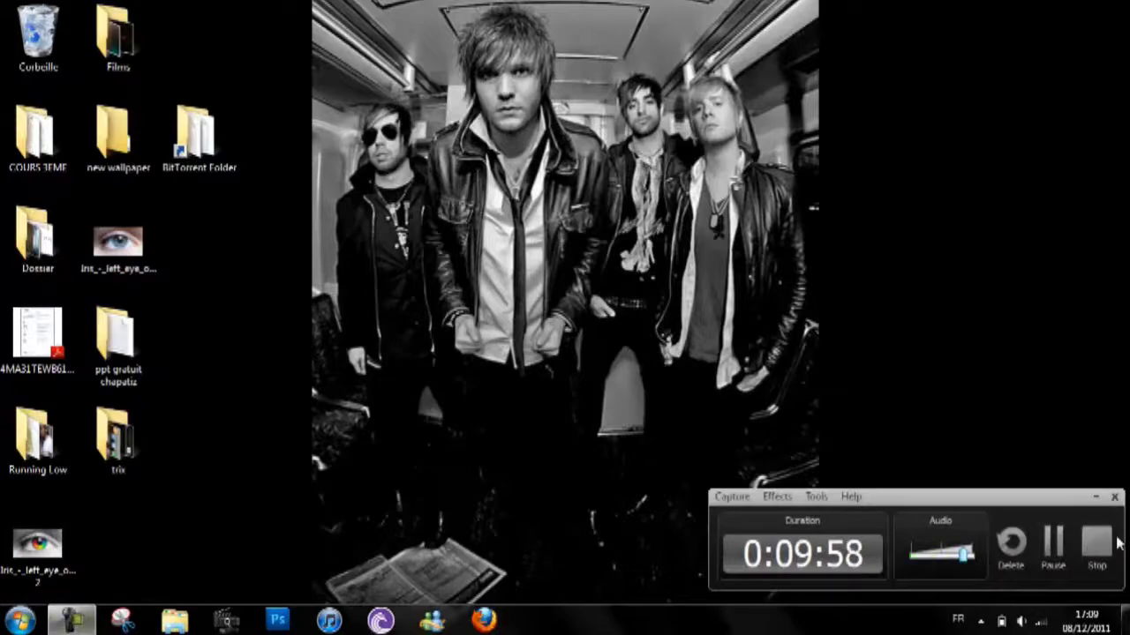